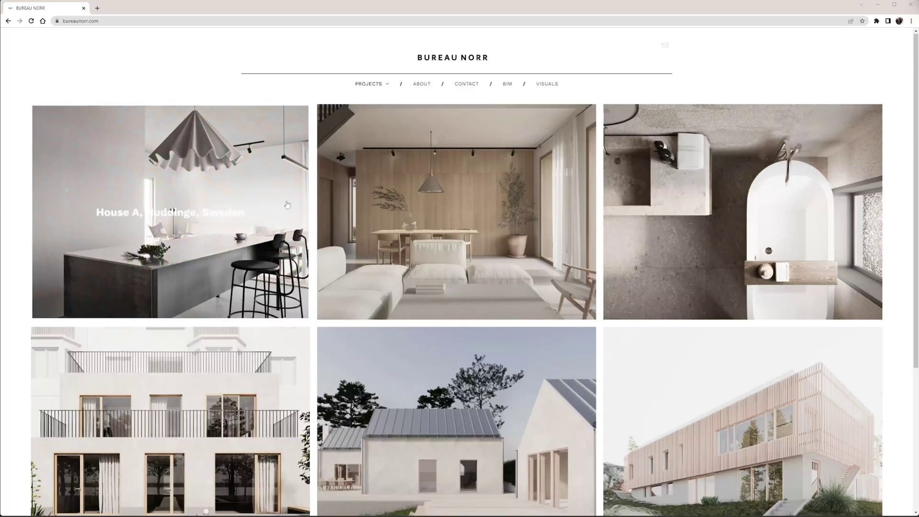
scroll(372, 250, "down", 3)
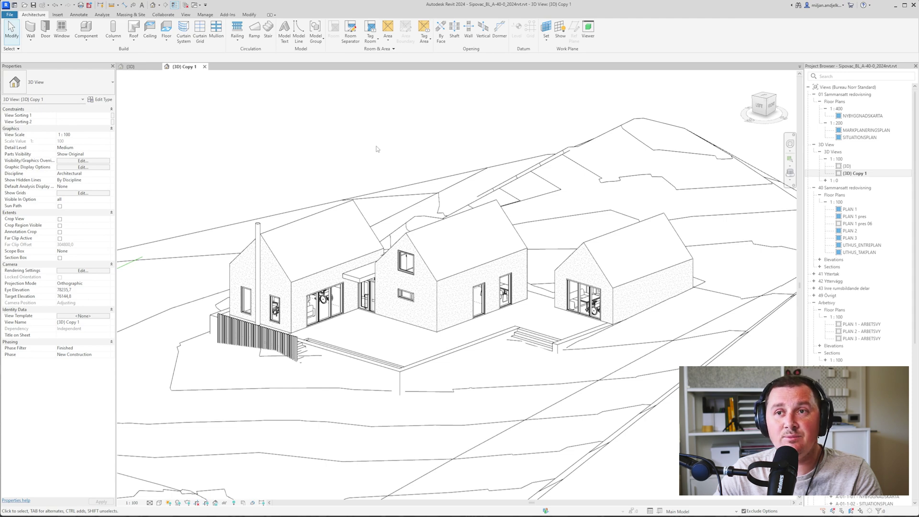
Orbit the hillside houses slightly, then open and dismiss the Lock 3D View options.
mouse_move(337, 164)
middle_mouse_down("shift")
mouse_move(402, 256)
mouse_move(380, 310)
middle_mouse_up("shift")
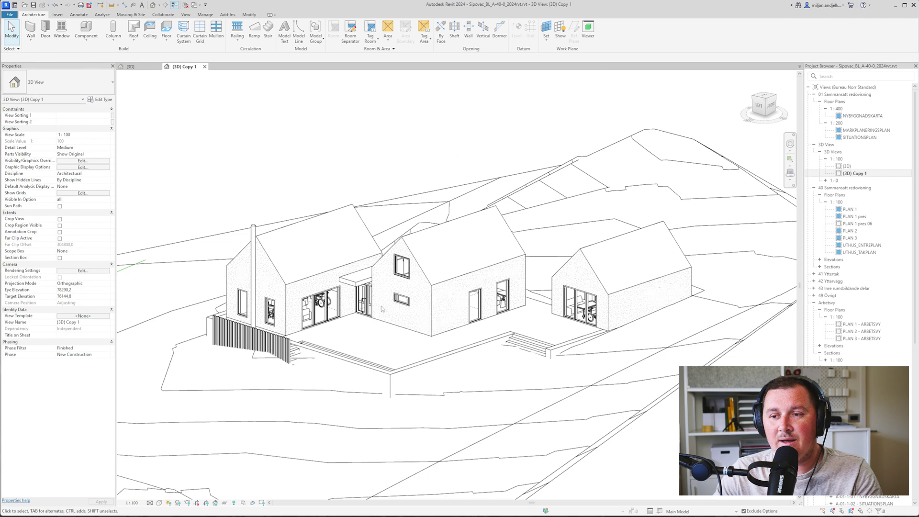
left_click(224, 503)
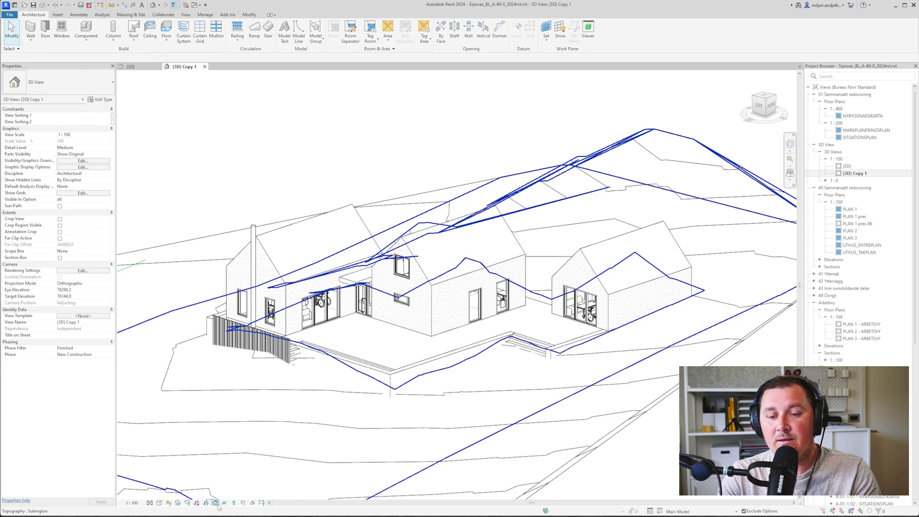
left_click(216, 503)
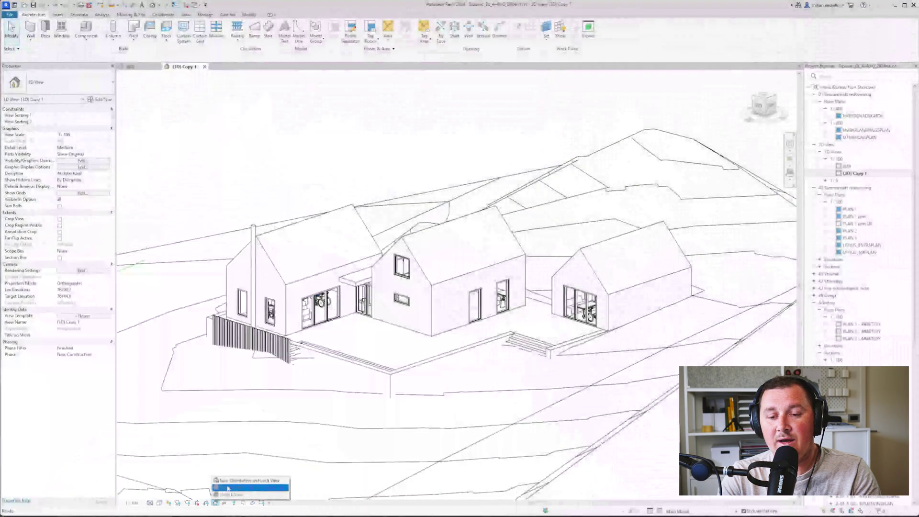
left_click(228, 481)
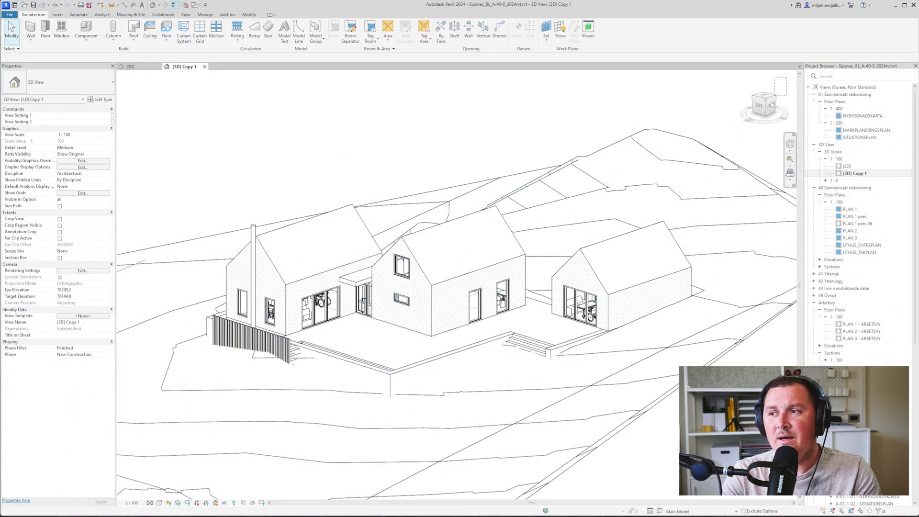
left_click_drag(774, 93, 133, 475)
Override the selected elements' projection lines to a solid red pattern (RGB 250-070-037).
right_click(192, 257)
mouse_move(229, 296)
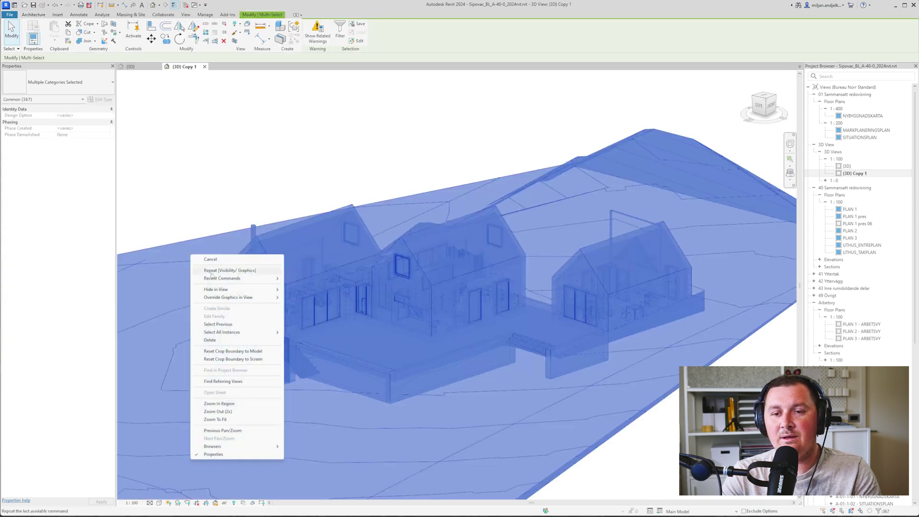
left_click(297, 297)
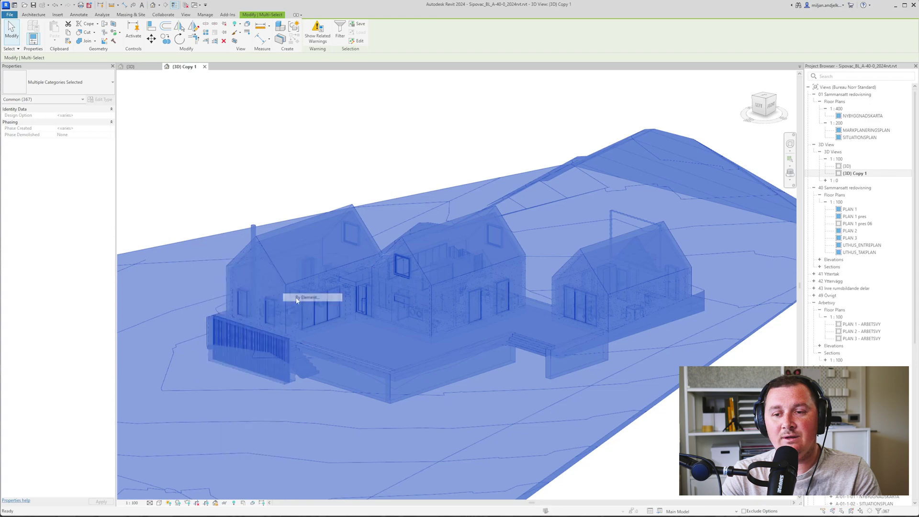
left_click(401, 171)
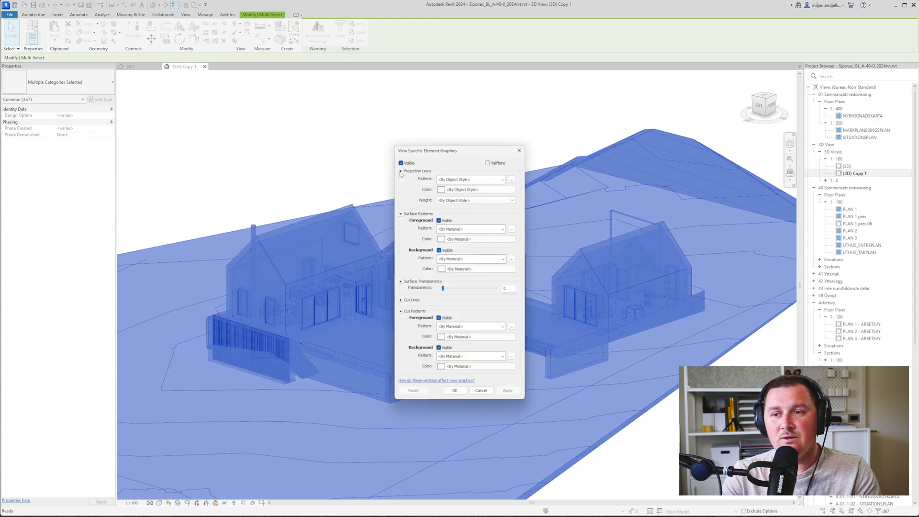
left_click(451, 180)
left_click(457, 188)
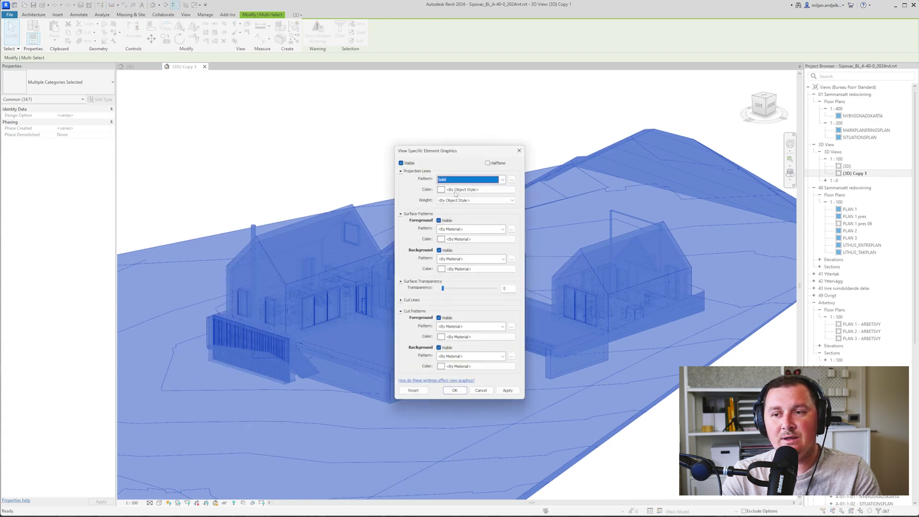
left_click(451, 289)
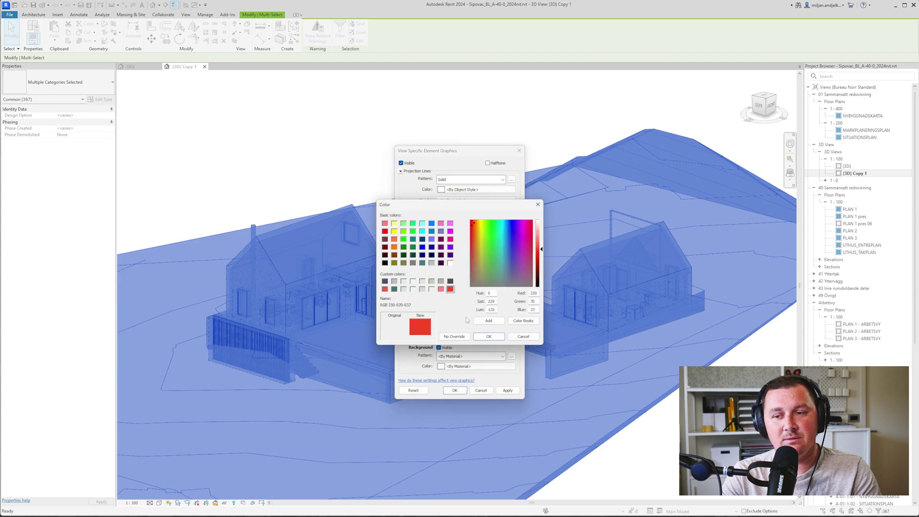
left_click(488, 337)
Set the surface foreground pattern to a solid white fill.
left_click(454, 229)
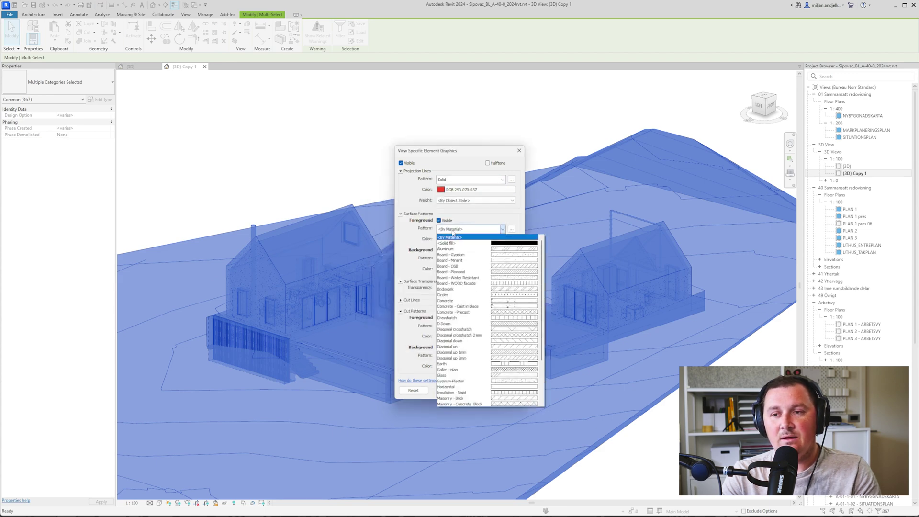
left_click(456, 240)
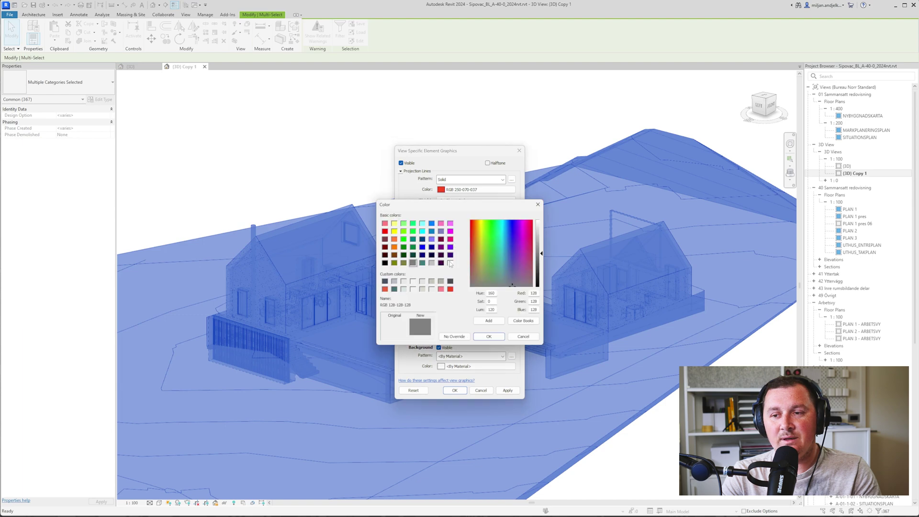
left_click(451, 264)
left_click(492, 338)
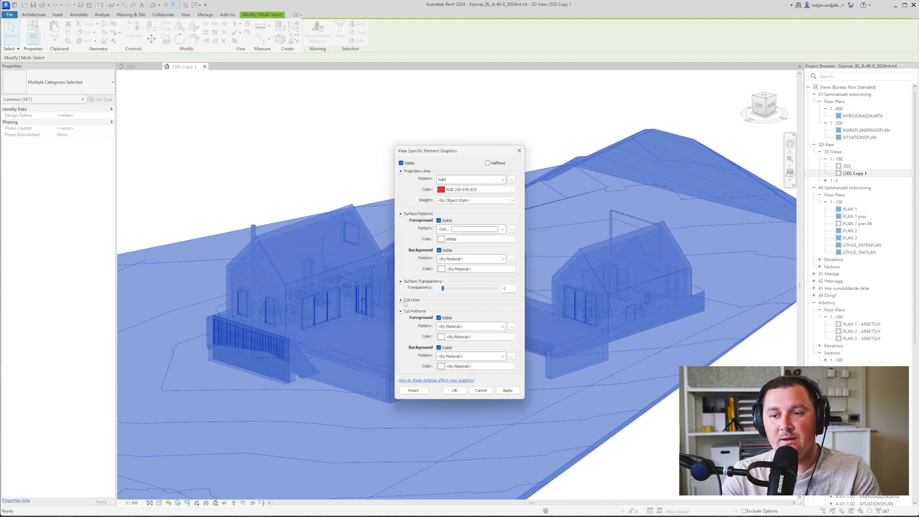
Make the cut lines solid red, confirm the overrides, and clear the selection.
left_click(405, 300)
left_click(457, 308)
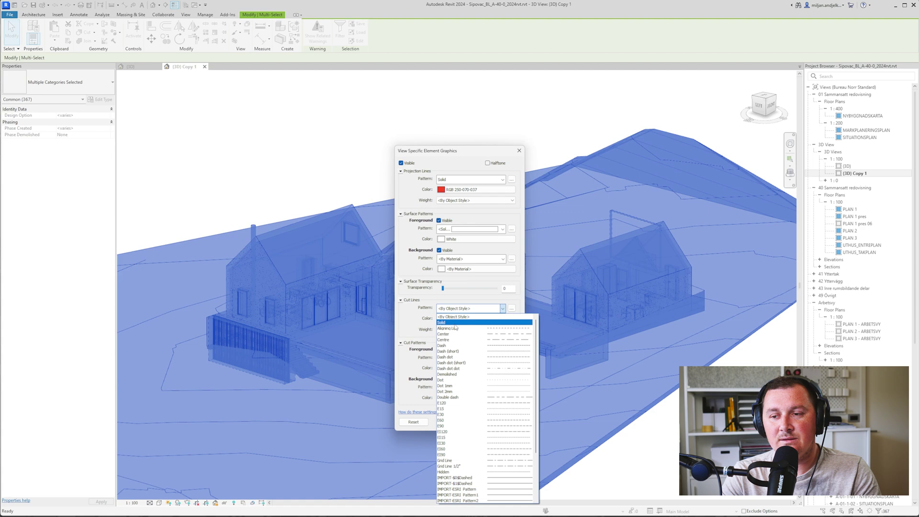
left_click(456, 323)
left_click(457, 319)
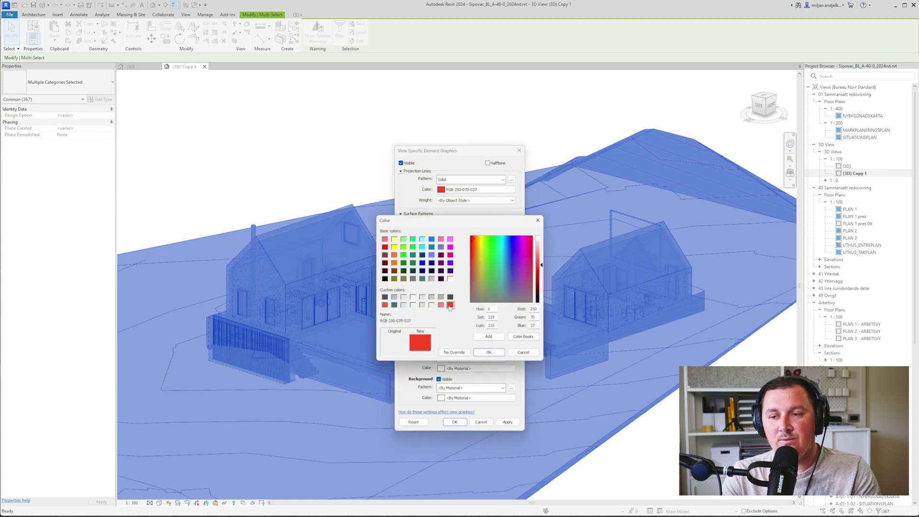
left_click(489, 353)
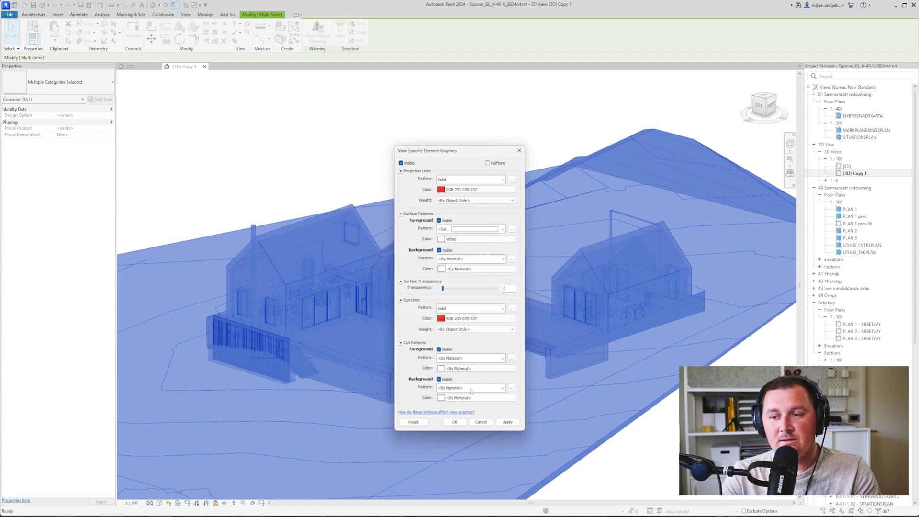
left_click(454, 423)
left_click(364, 157)
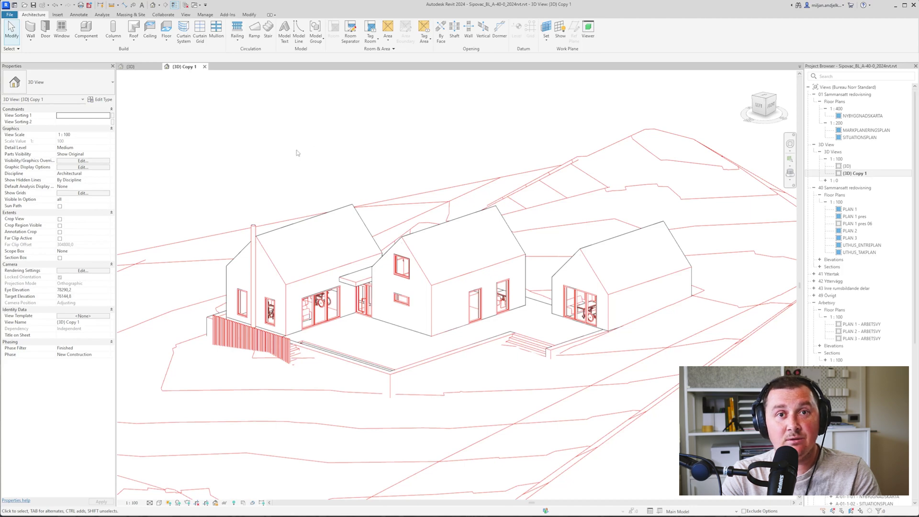
Set Silhouettes to <none> in the view's Graphic Display Options.
left_click(82, 167)
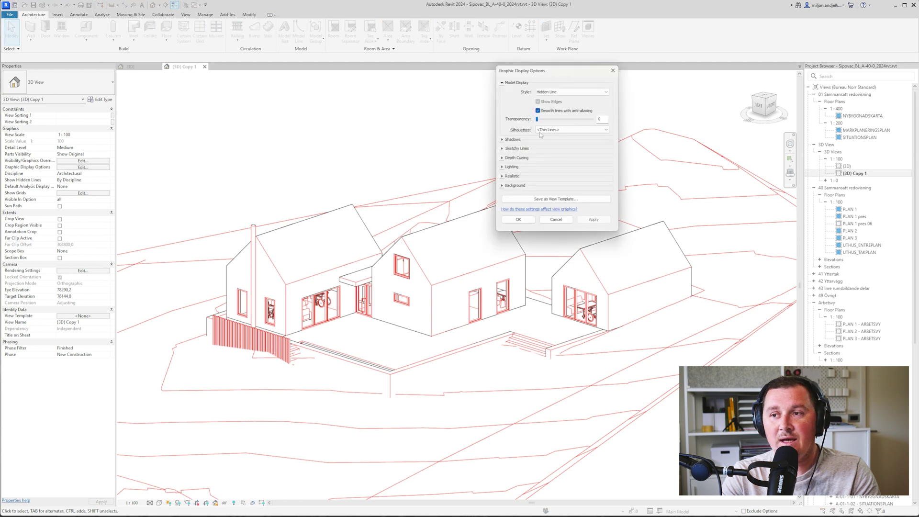
left_click(543, 131)
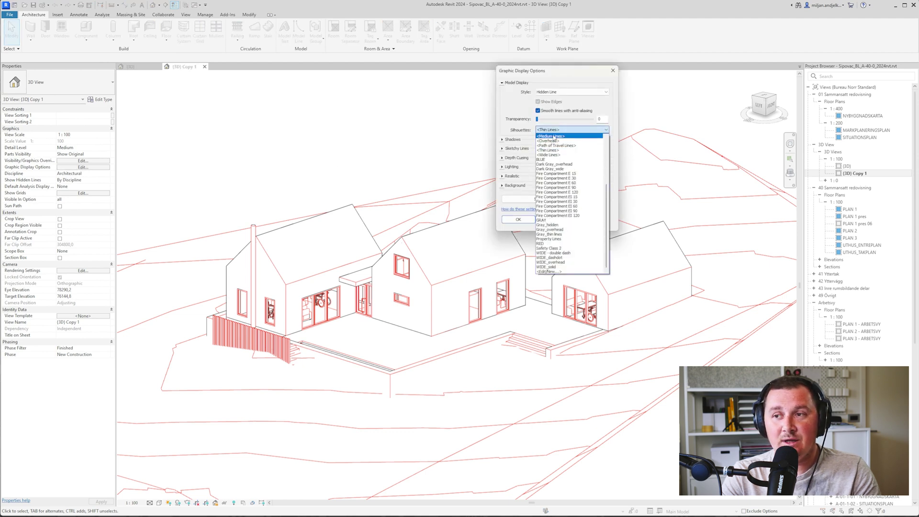
scroll(550, 137, "up", 3)
scroll(545, 133, "up", 3)
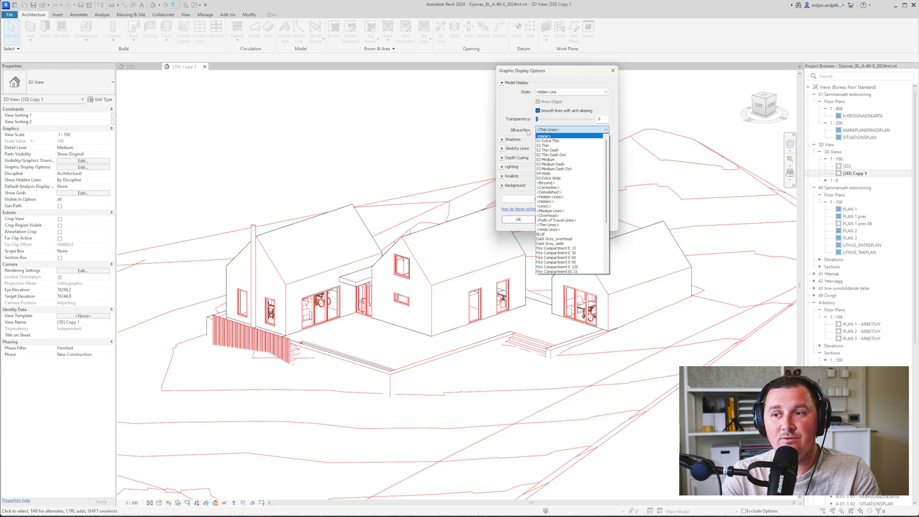
left_click(544, 136)
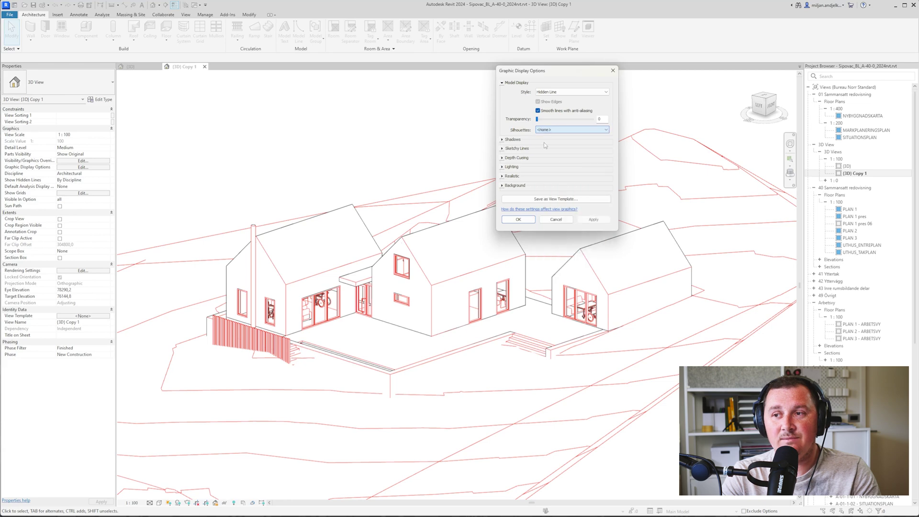
left_click(523, 220)
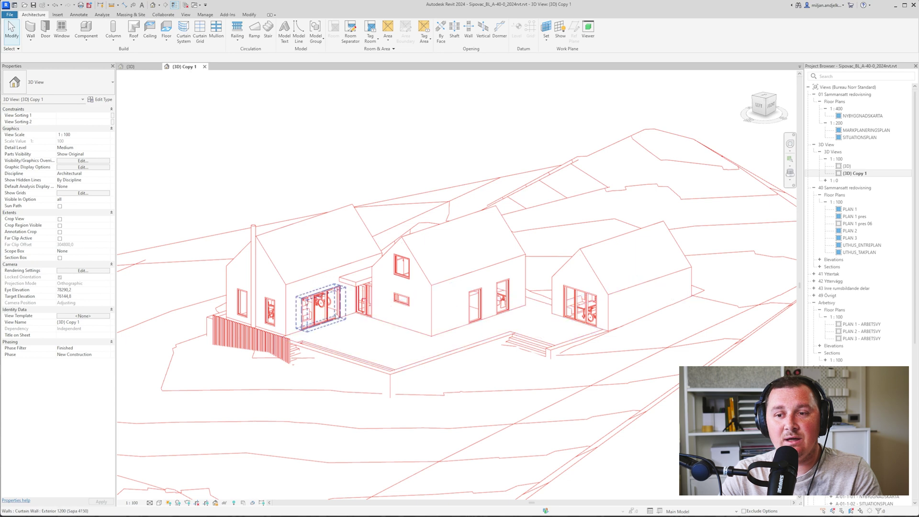
Select the left house's curtain wall, deselect it, then select it again.
left_click(335, 311)
left_click(246, 159)
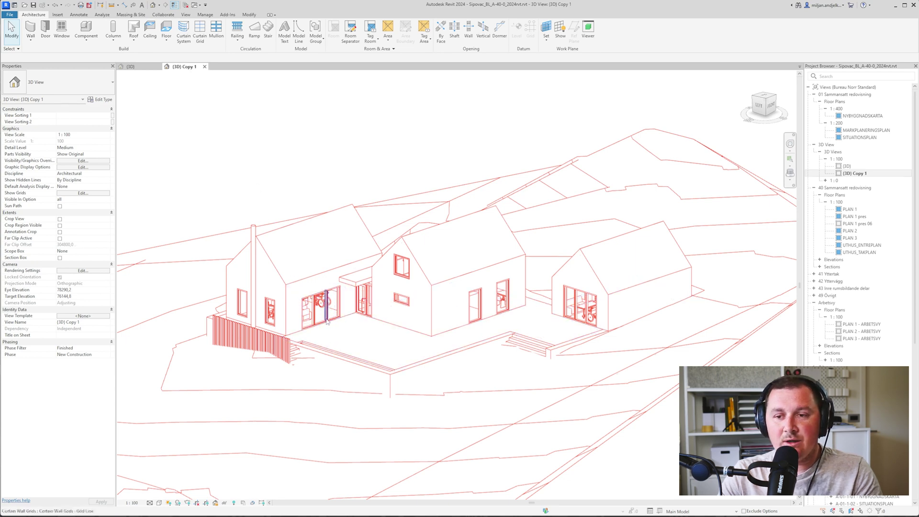
left_click(323, 309)
Open Visibility/Graphic Overrides with VG and hide Curtain Panels, Curtain Systems and Mullions.
left_click(265, 165)
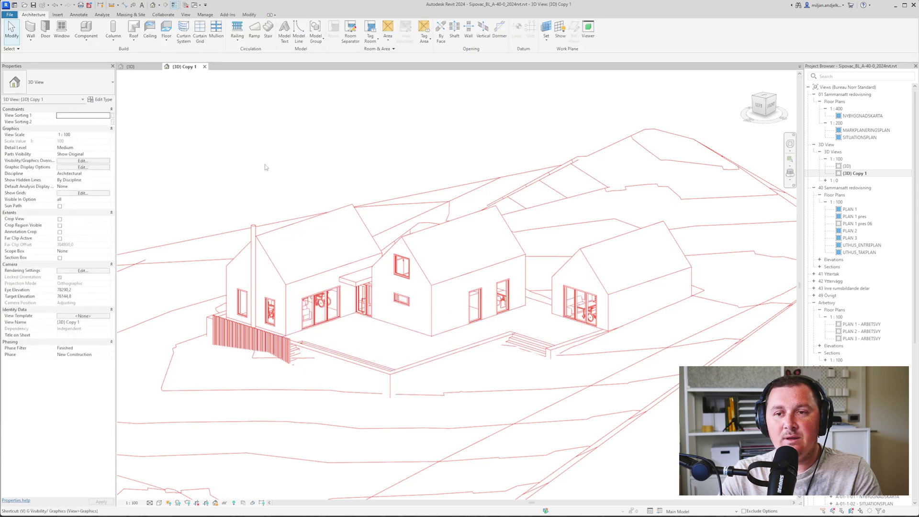
key("v")
key("v")
left_click_drag(622, 88, 372, 76)
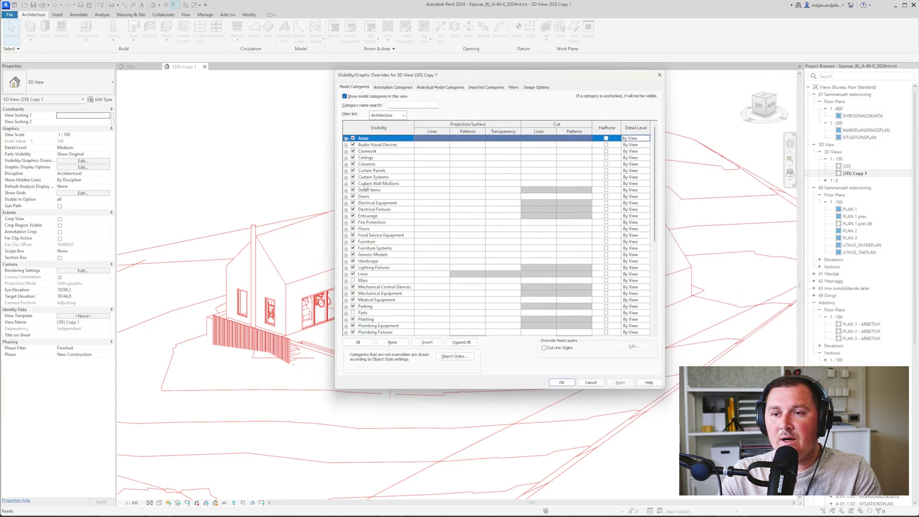
left_click(355, 152)
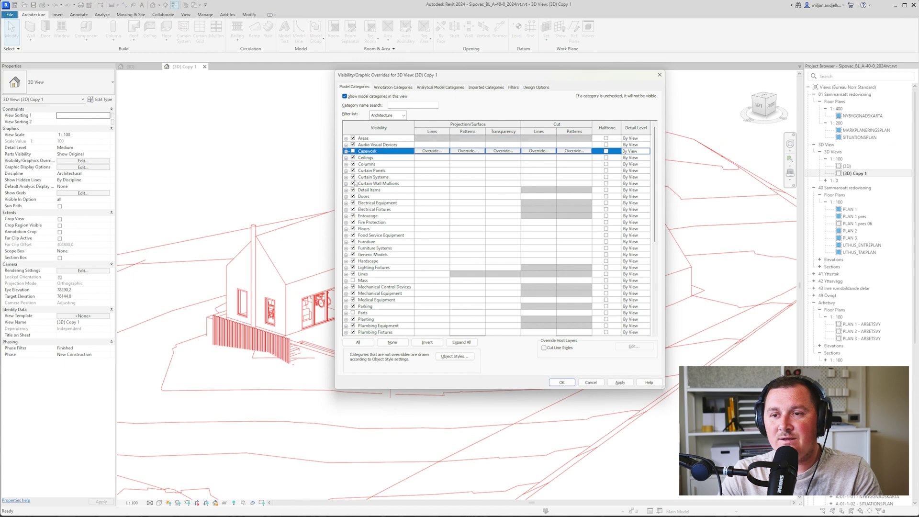
left_click(352, 171)
left_click(352, 176)
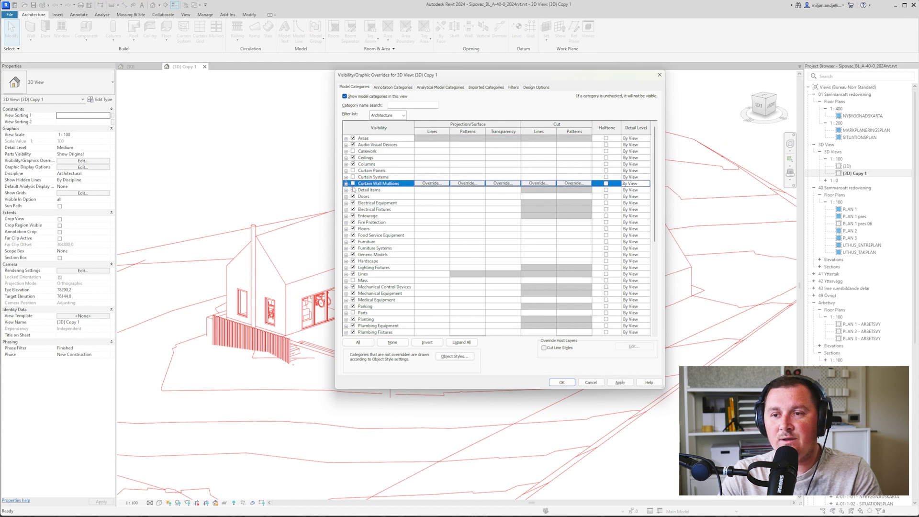
Hide Furniture, Generic Models and Room Separation lines, then apply the visibility changes.
left_click(353, 241)
left_click(353, 255)
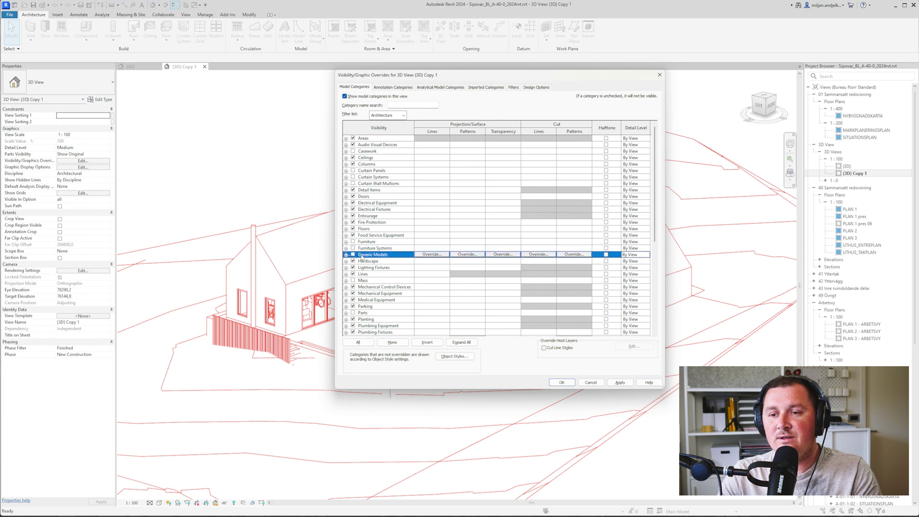
left_click(345, 274)
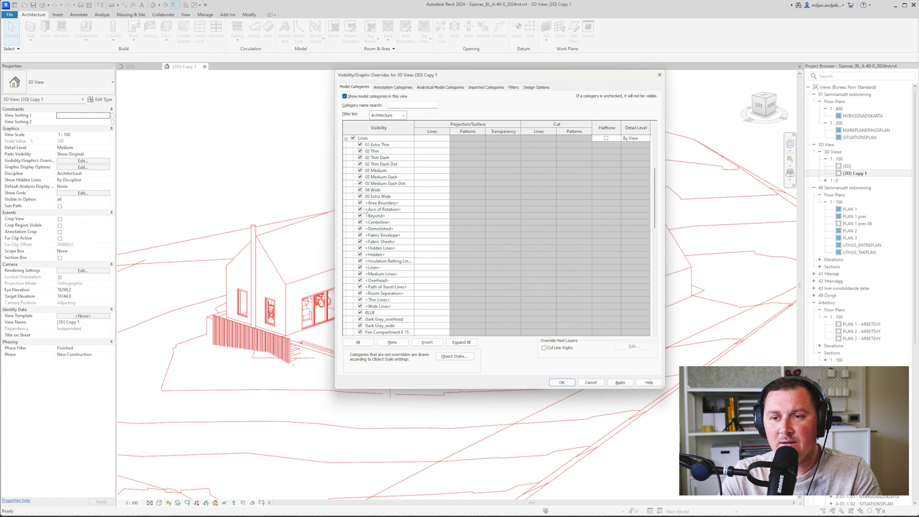
left_click(359, 293)
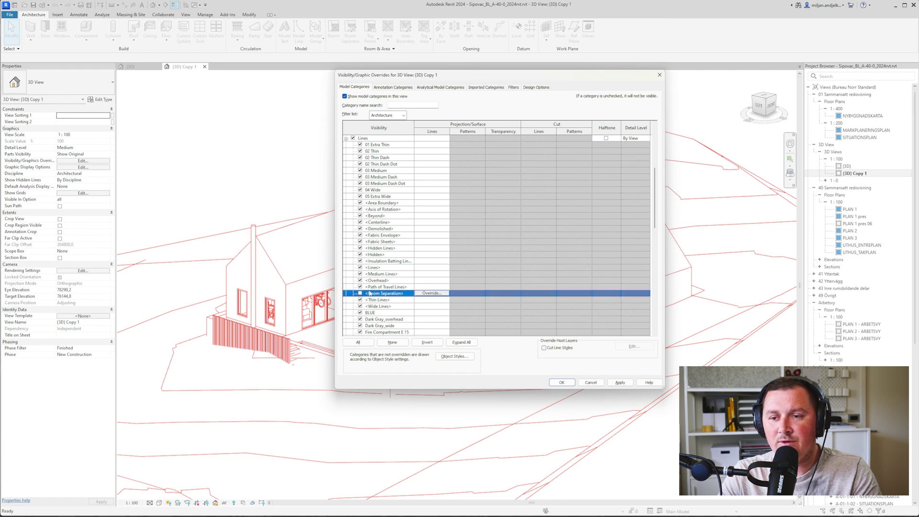
left_click(346, 138)
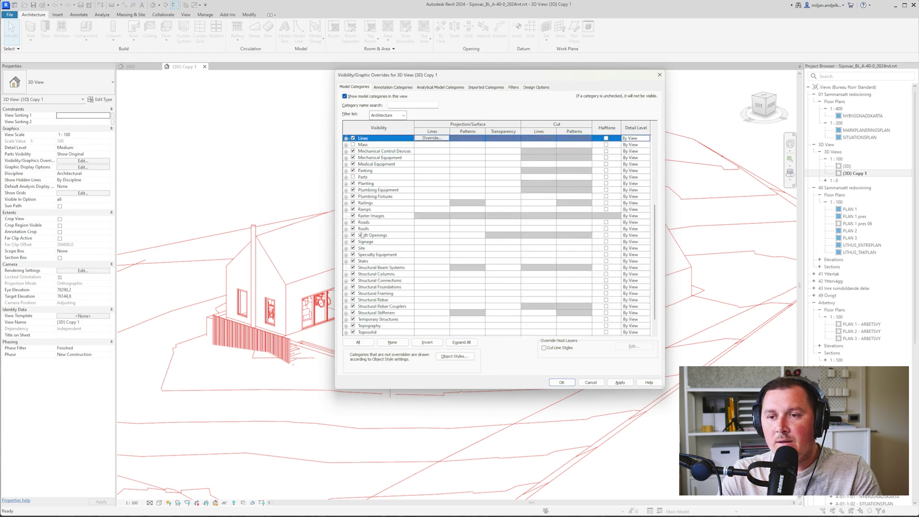
scroll(496, 234, "up", 7)
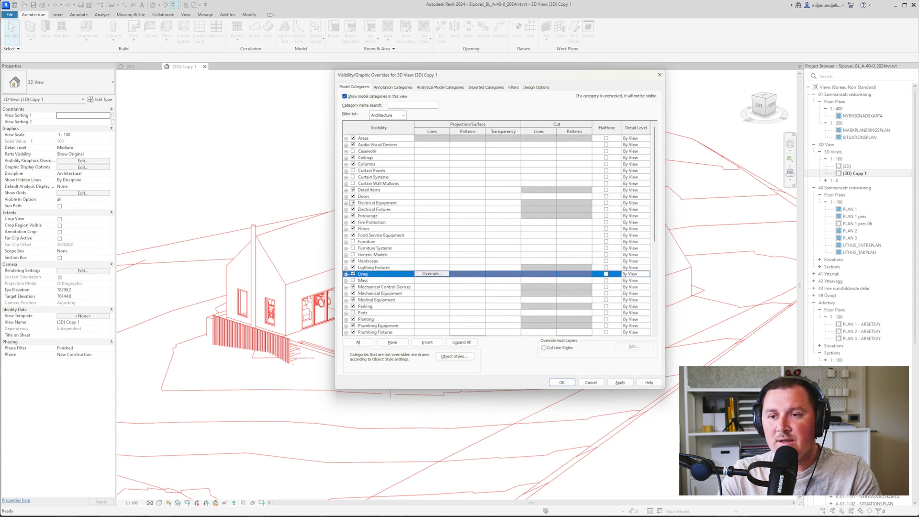
scroll(495, 235, "down", 4)
scroll(495, 235, "down", 4)
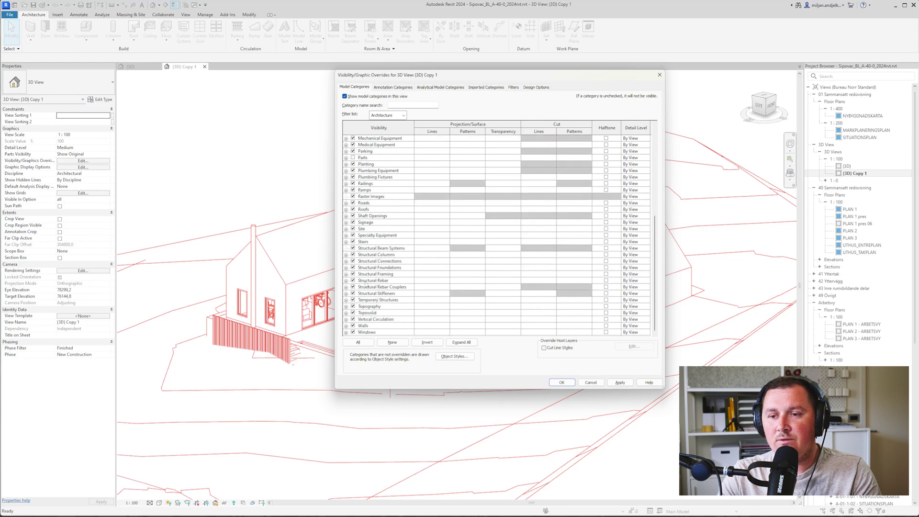
left_click(361, 333)
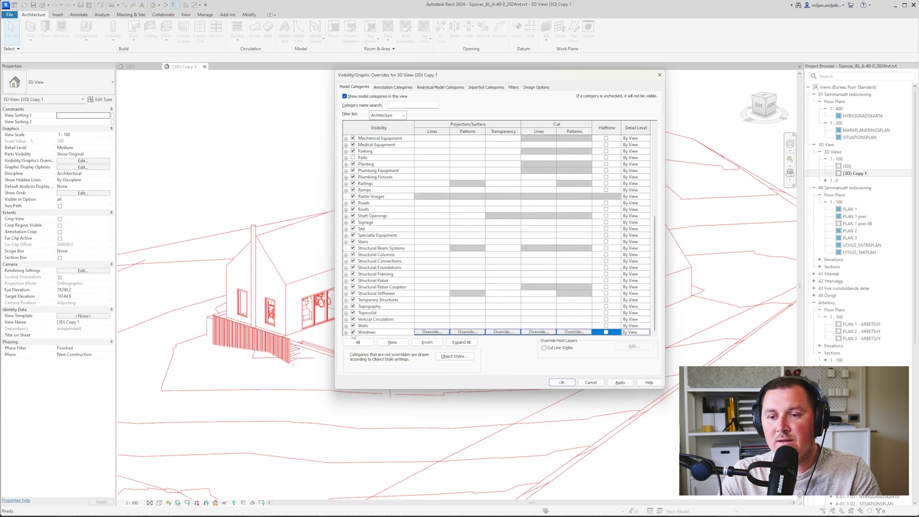
left_click(562, 383)
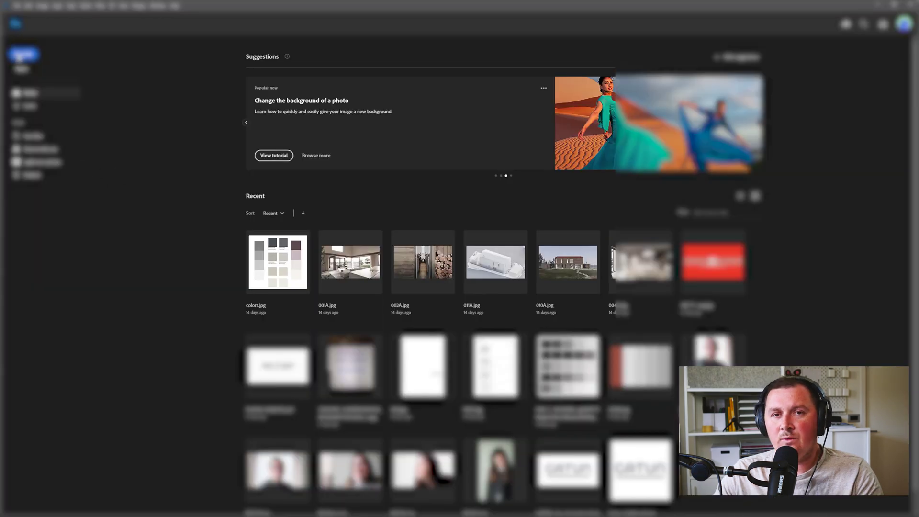
Create a 1920×1080 Web Large document and capture the Revit view to the clipboard.
left_click(21, 57)
left_click(330, 122)
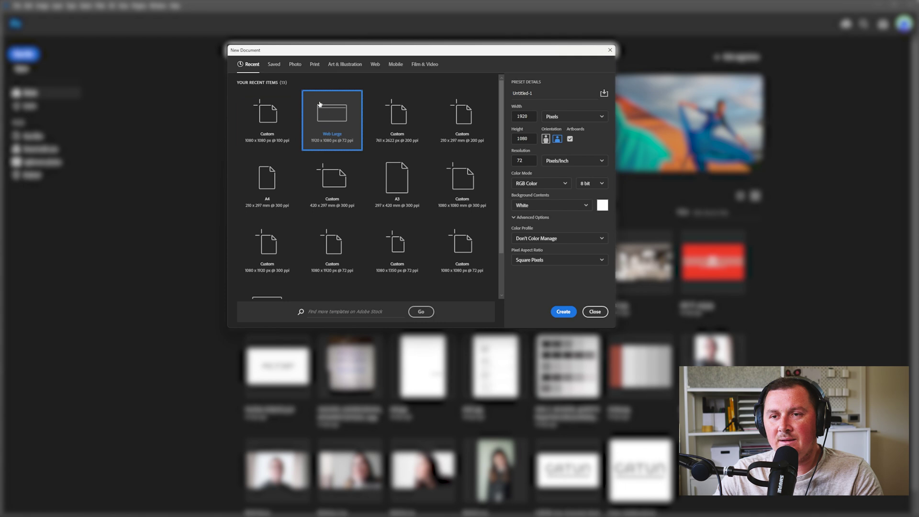
left_click(564, 313)
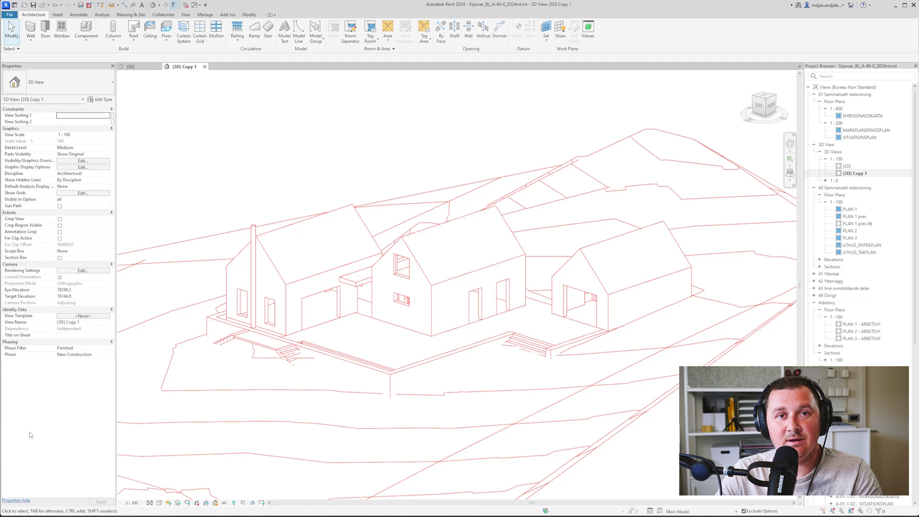
key("Print")
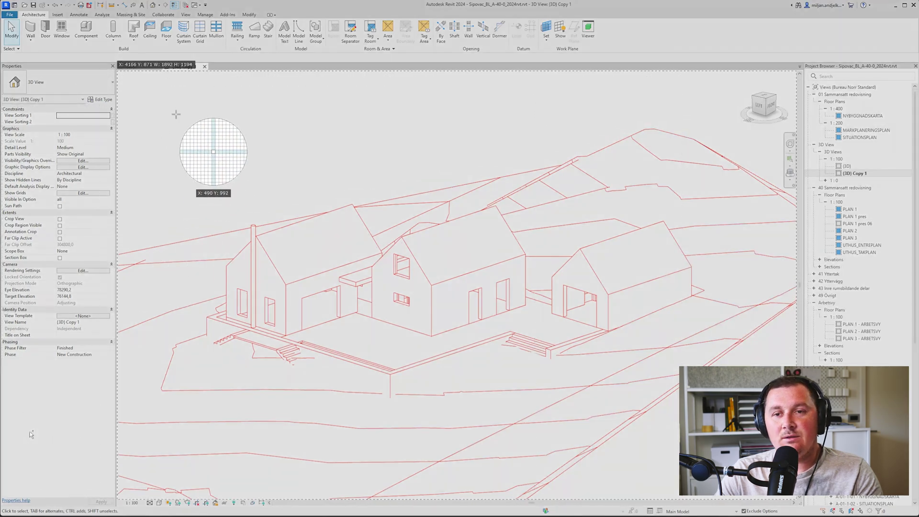
key("ctrl+c")
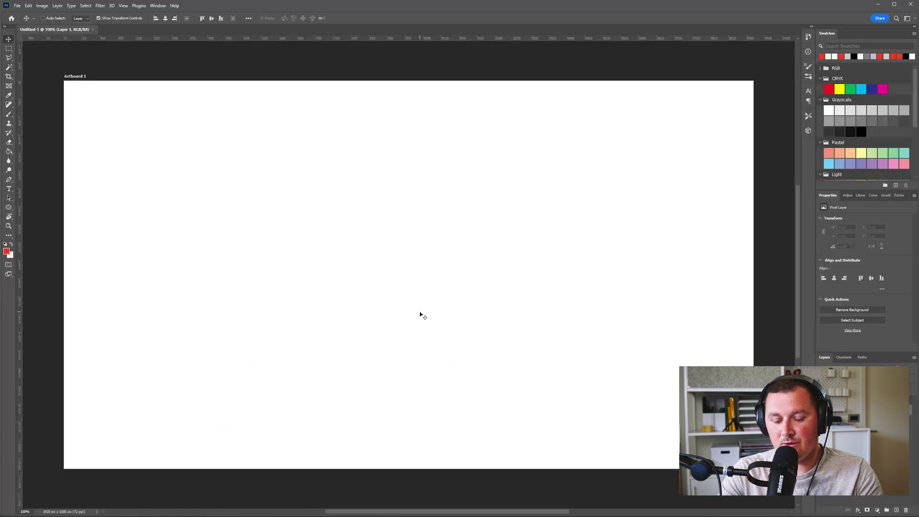
Paste the red-outline capture, nudge it into place, fit the artboard edges, and zoom to fit.
key("ctrl+v")
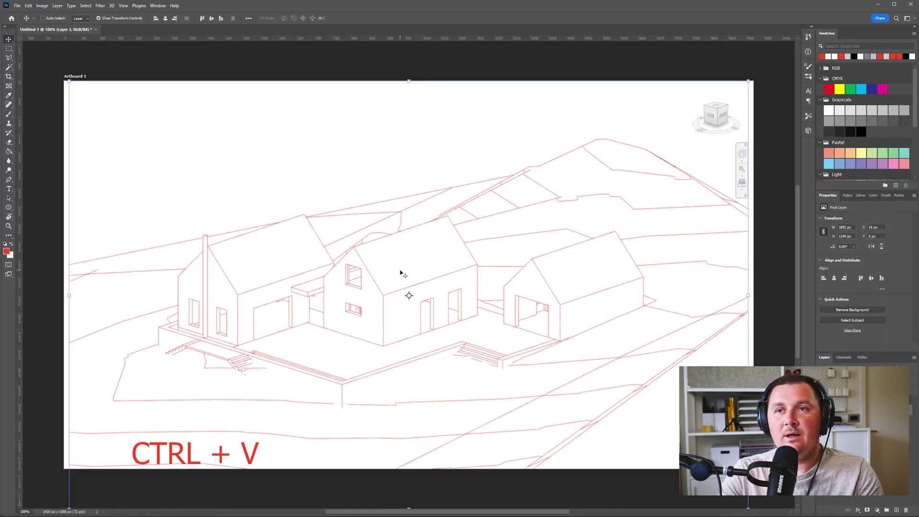
left_click_drag(172, 201, 168, 202)
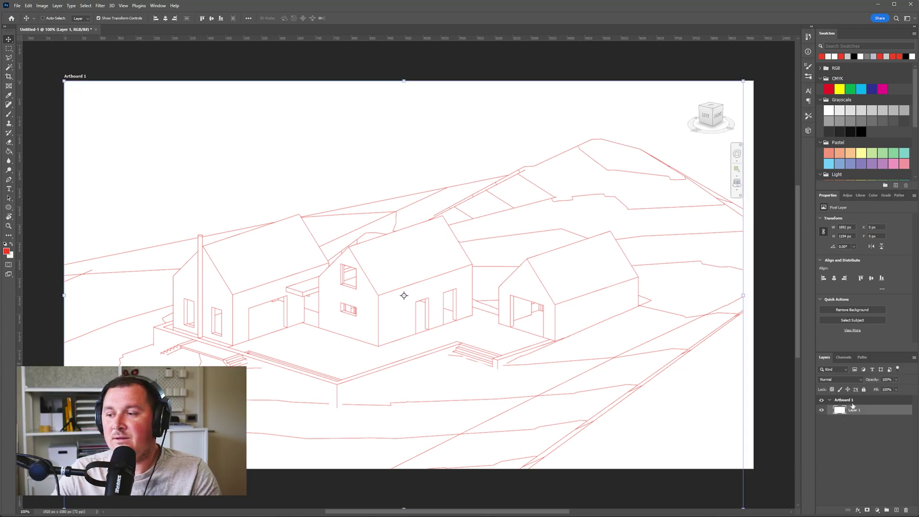
scroll(303, 246, "down", 2)
scroll(304, 247, "down", 2)
scroll(308, 267, "down", 3, "alt")
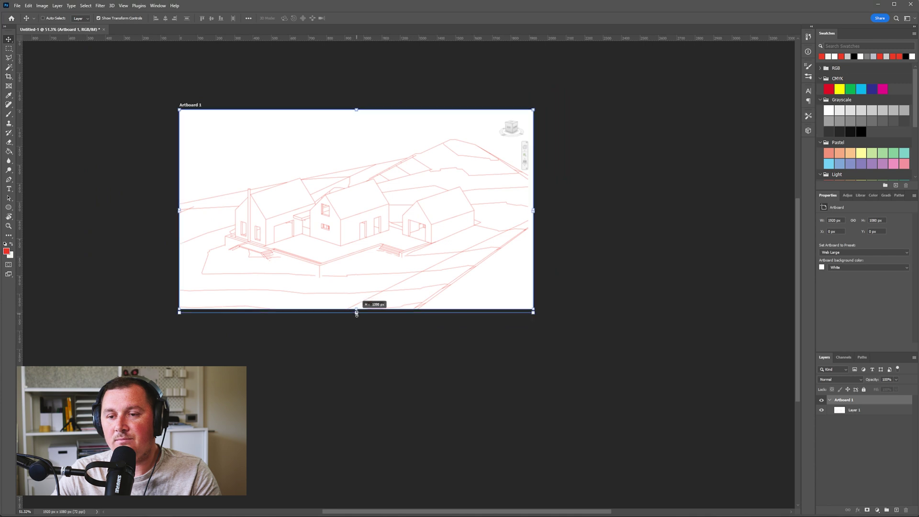
left_click_drag(357, 309, 362, 359)
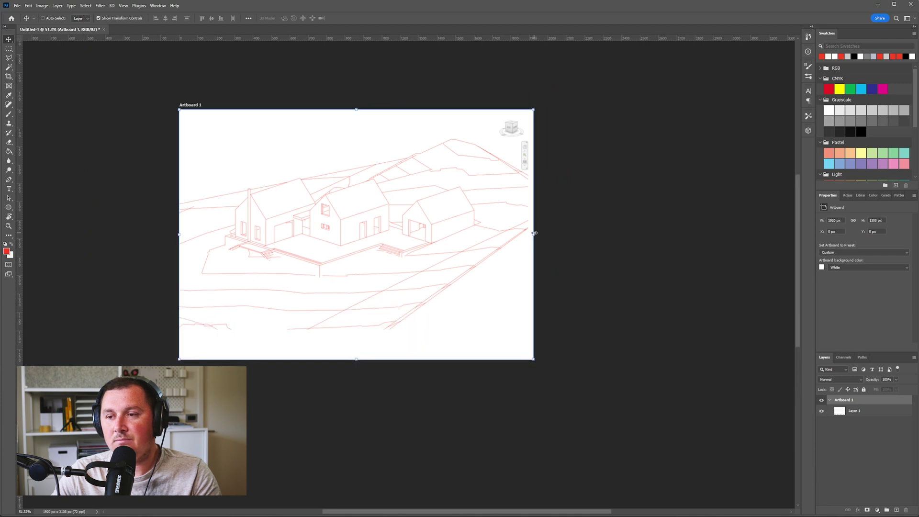
left_click_drag(533, 234, 529, 231)
left_click_drag(357, 359, 353, 330)
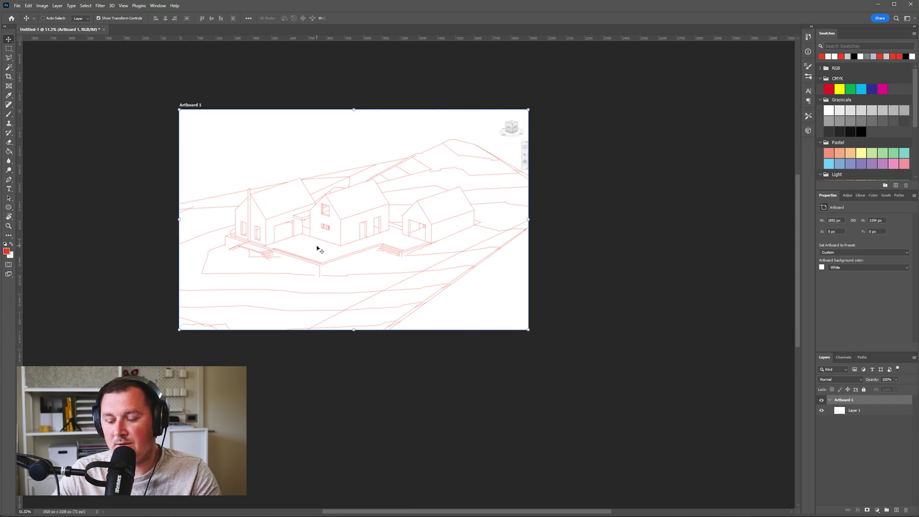
key("ctrl+0")
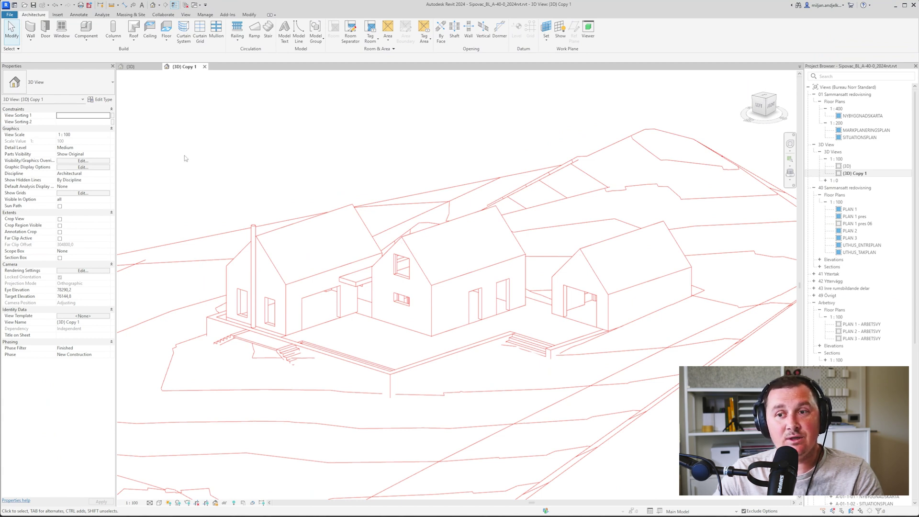
Turn on shadows and open Sun Settings, dismissing the unsaved project reminder.
left_click(178, 505)
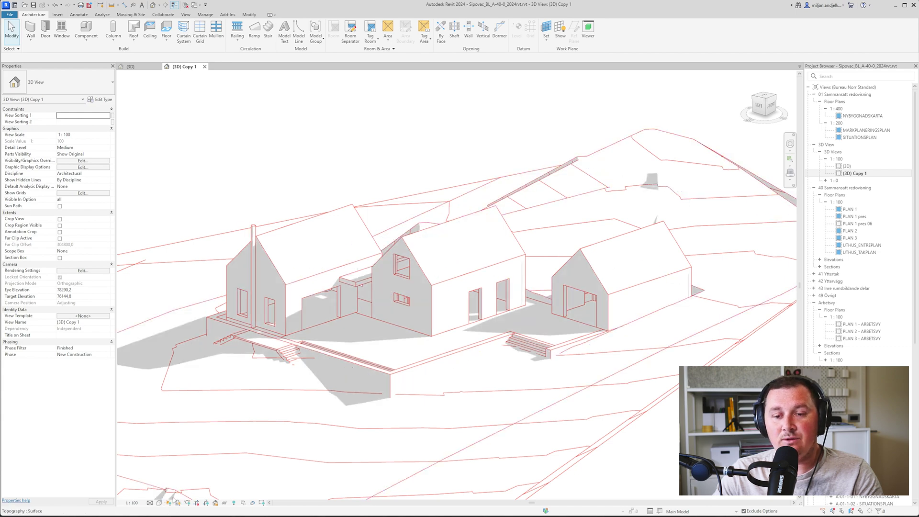
left_click(168, 504)
left_click(179, 468)
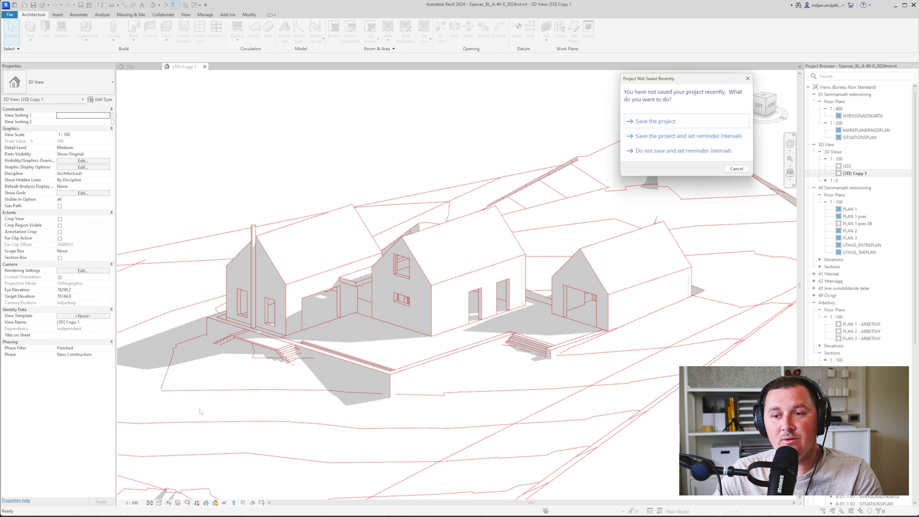
left_click(729, 170)
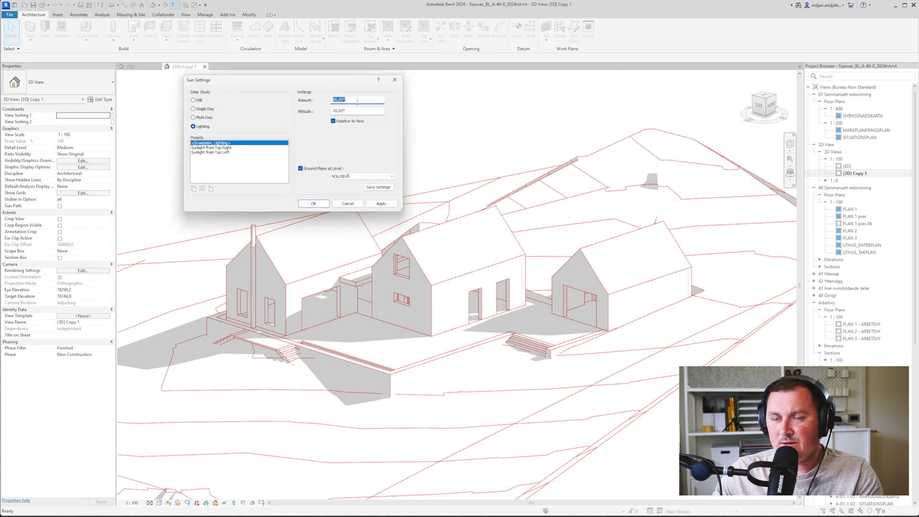
type("135")
Try sun azimuths 135° and 65° with altitude 30°, and set ground plane Level PLAN 1.
left_click(383, 204)
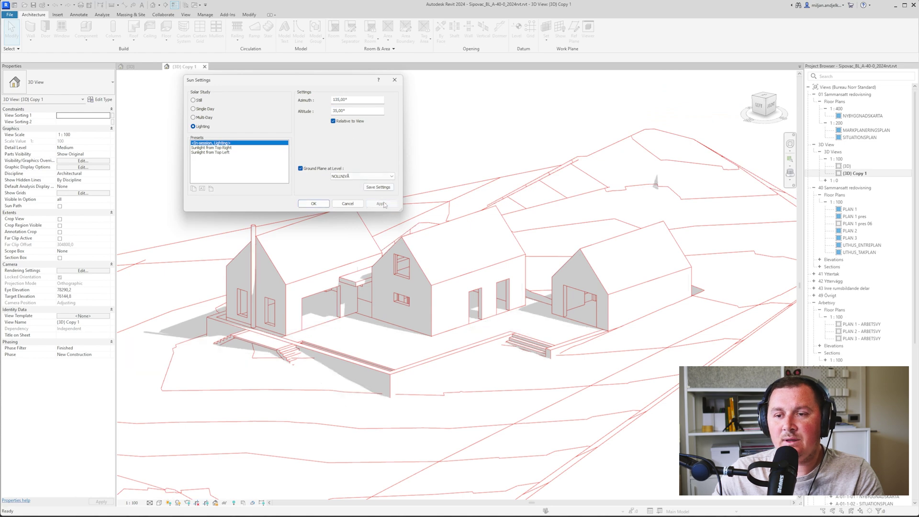
double_click(354, 101)
type("5")
key("Tab")
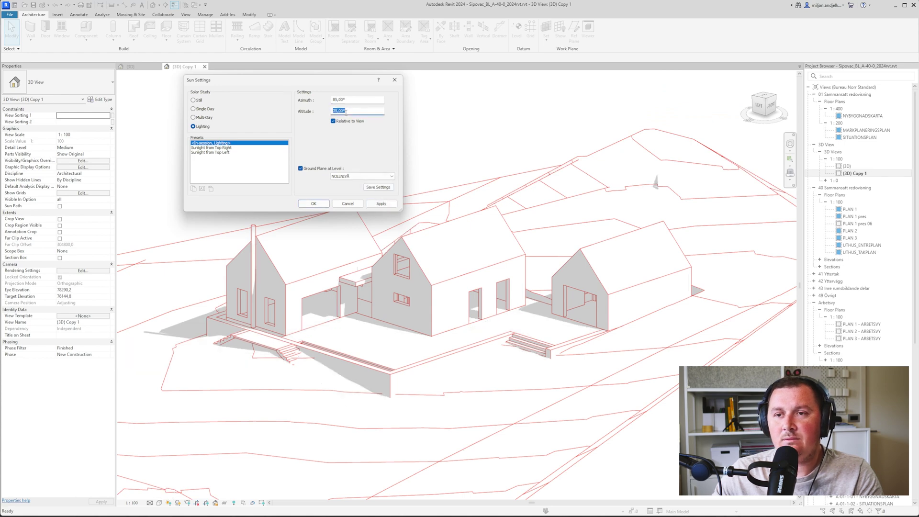
left_click(382, 204)
double_click(356, 111)
type("30")
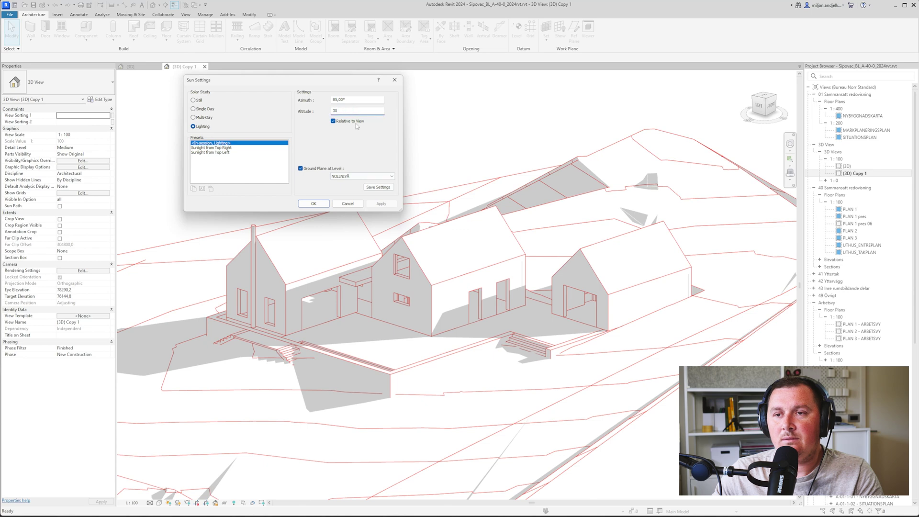
key("Tab")
left_click(361, 177)
left_click(381, 205)
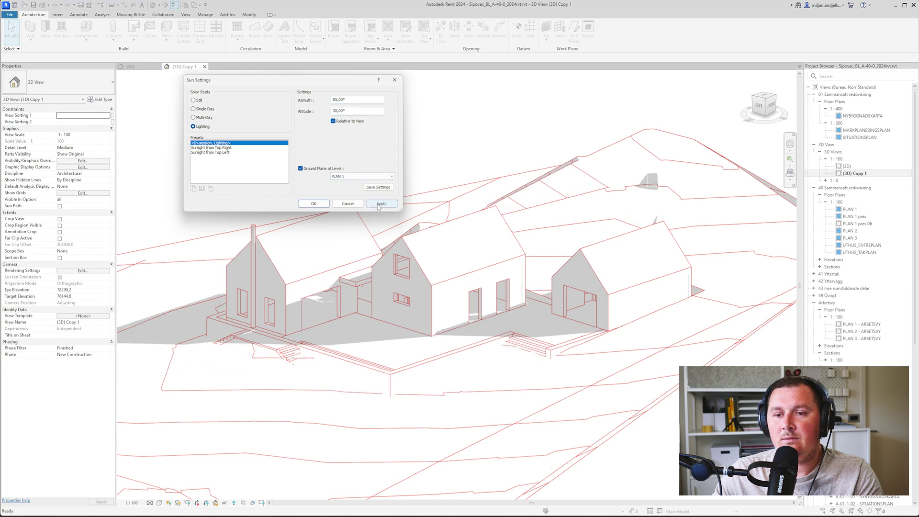
Set the sun to azimuth 90° and altitude 35°, preview it, and accept.
double_click(345, 100)
type("90")
key("Tab")
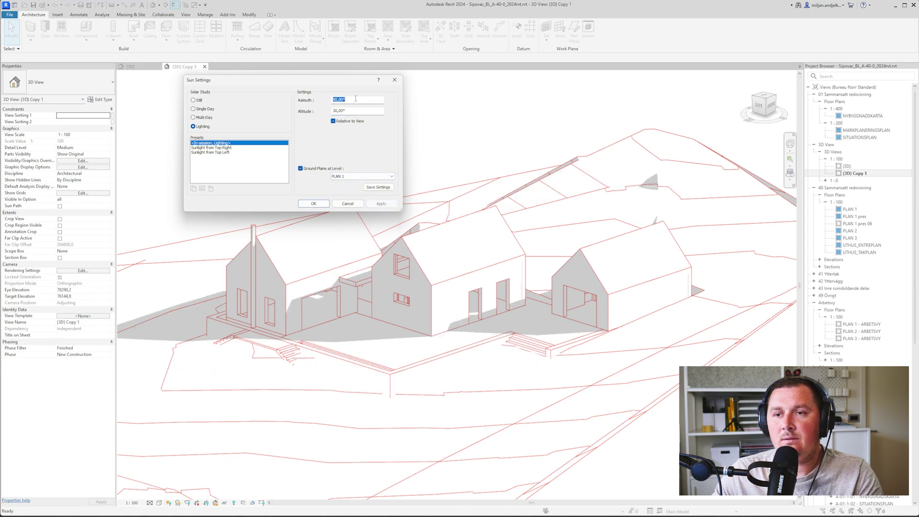
key("Tab")
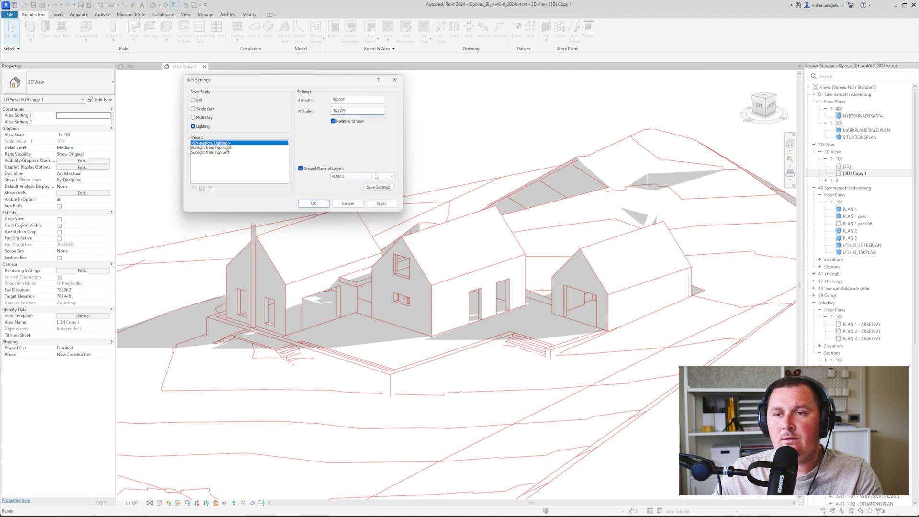
type("20")
key("Tab")
left_click(383, 204)
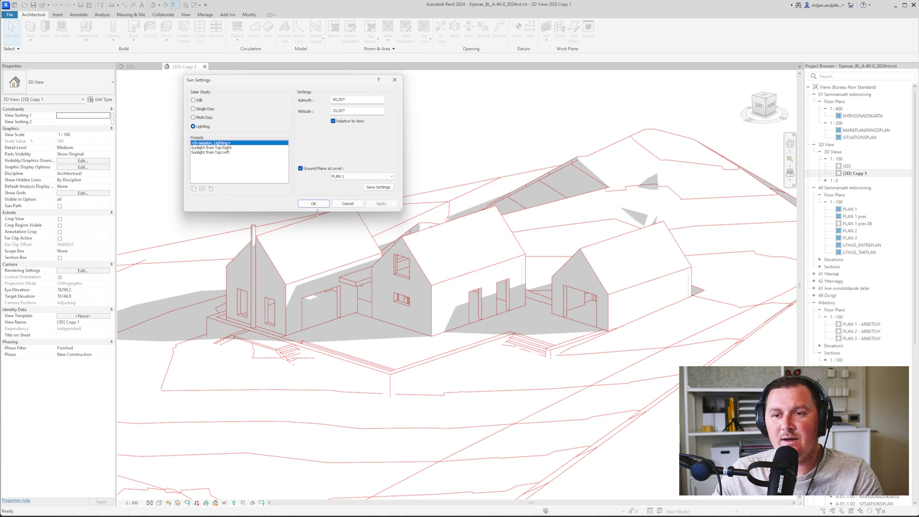
double_click(357, 110)
type("35")
key("Tab")
left_click(381, 204)
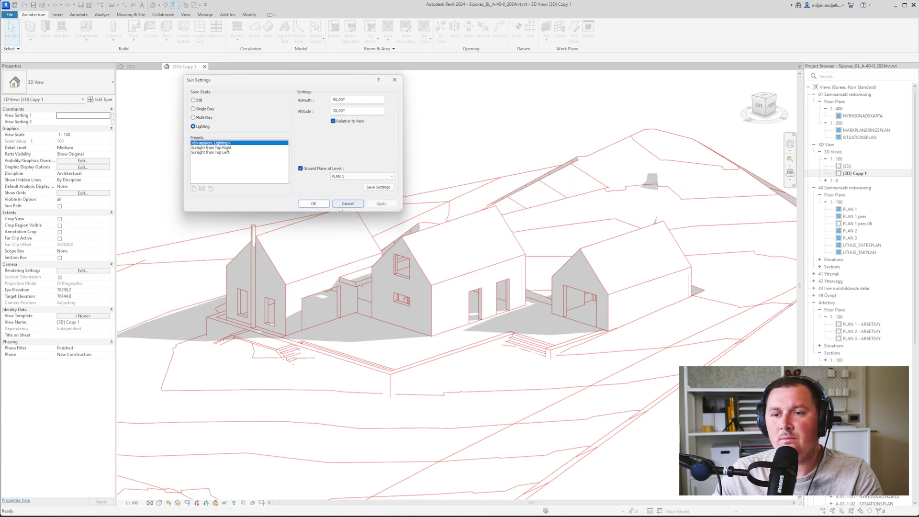
left_click(314, 204)
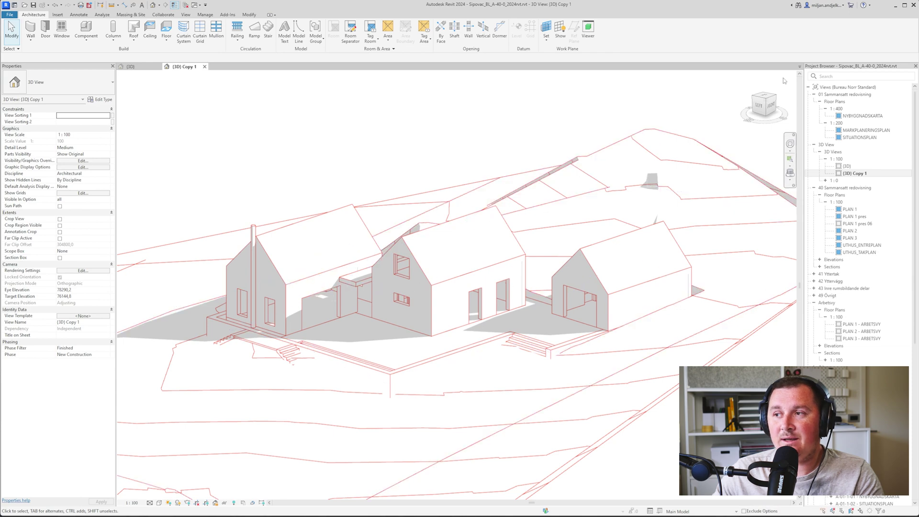
Select all houses and terrain and override their projection line colour to white.
left_click_drag(783, 84, 134, 478)
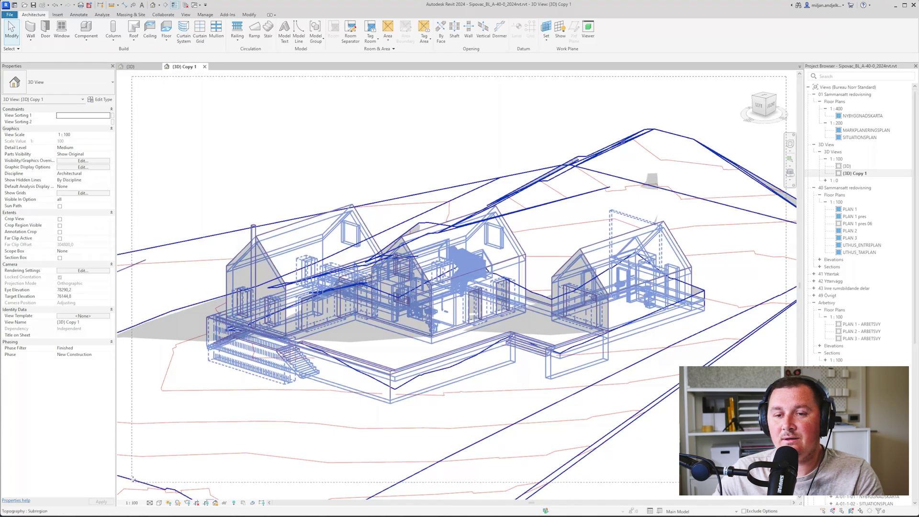
right_click(184, 305)
mouse_move(209, 336)
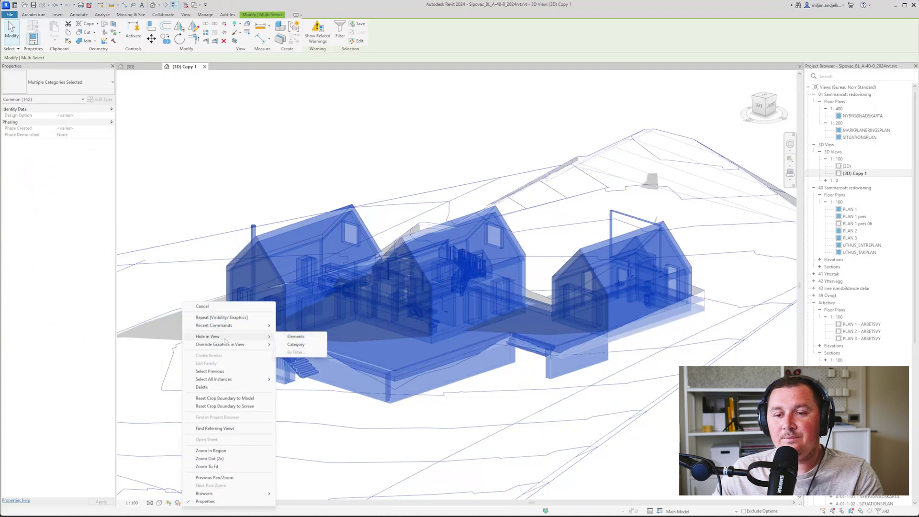
left_click(296, 344)
left_click(466, 158)
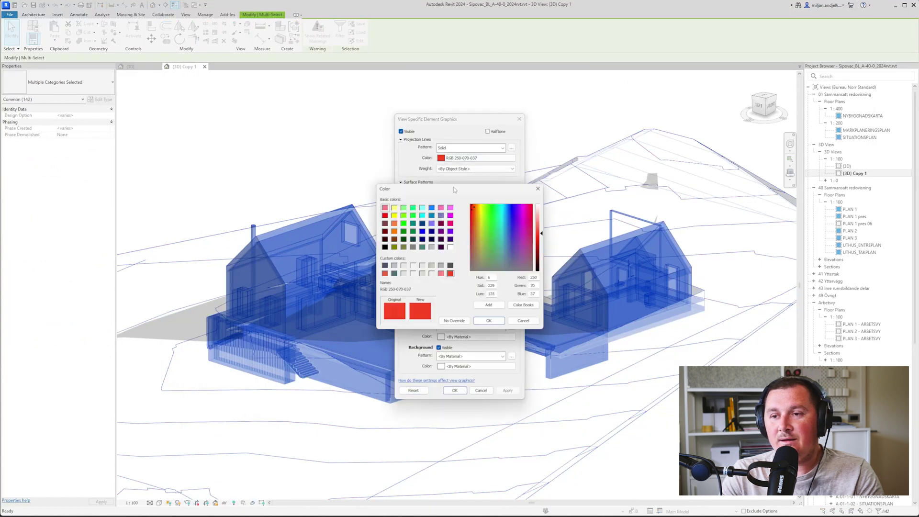
left_click(450, 247)
left_click(488, 320)
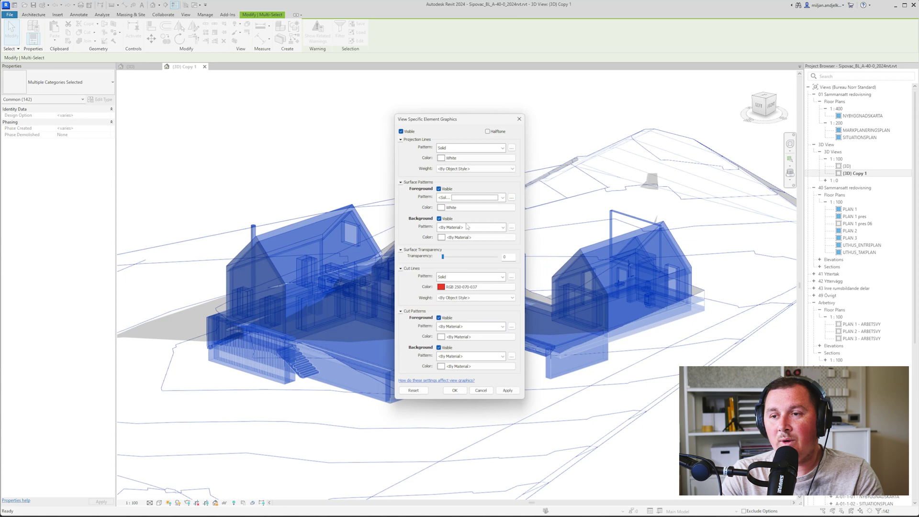
Make the cut lines white, apply the overrides, and copy the shadow-only view.
left_click(453, 290)
left_click(450, 248)
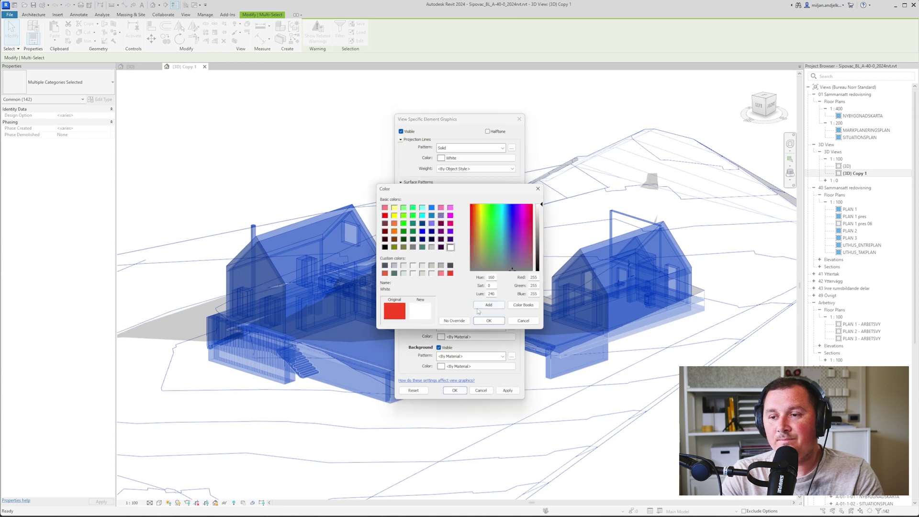
left_click(488, 320)
left_click(455, 390)
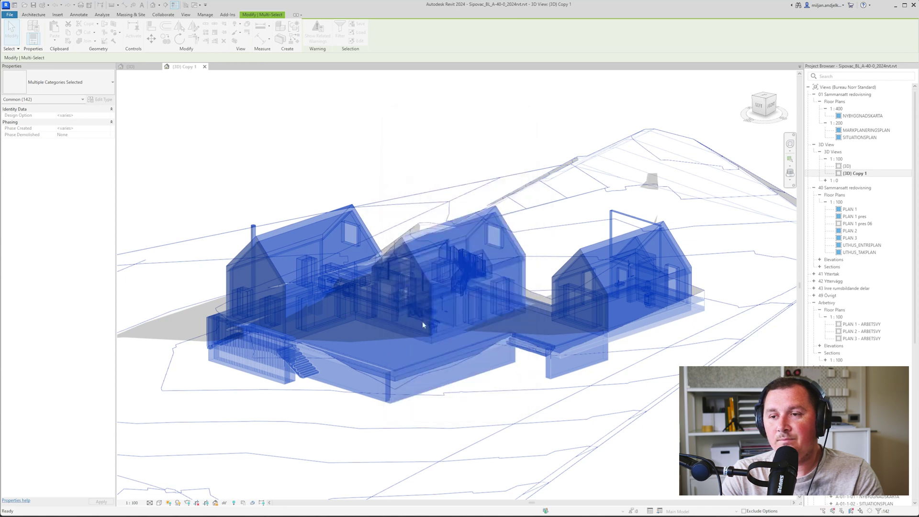
left_click(354, 132)
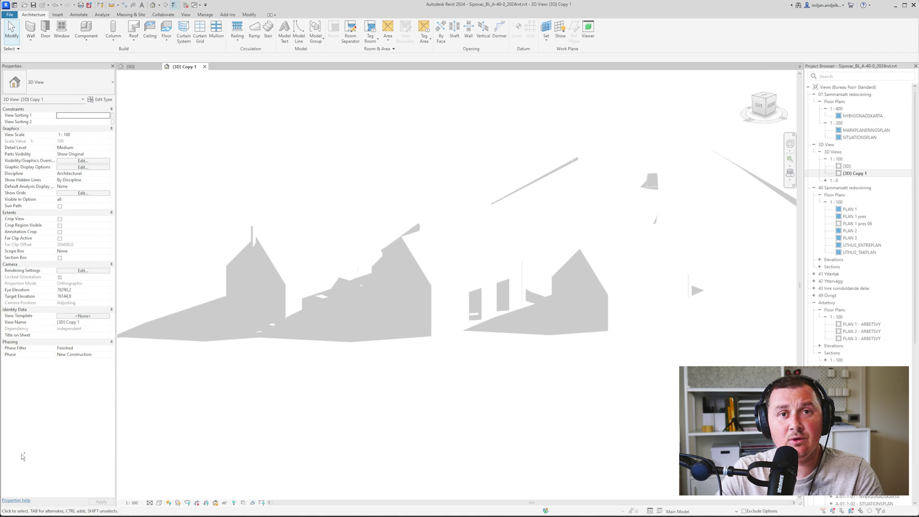
key("ctrl+c")
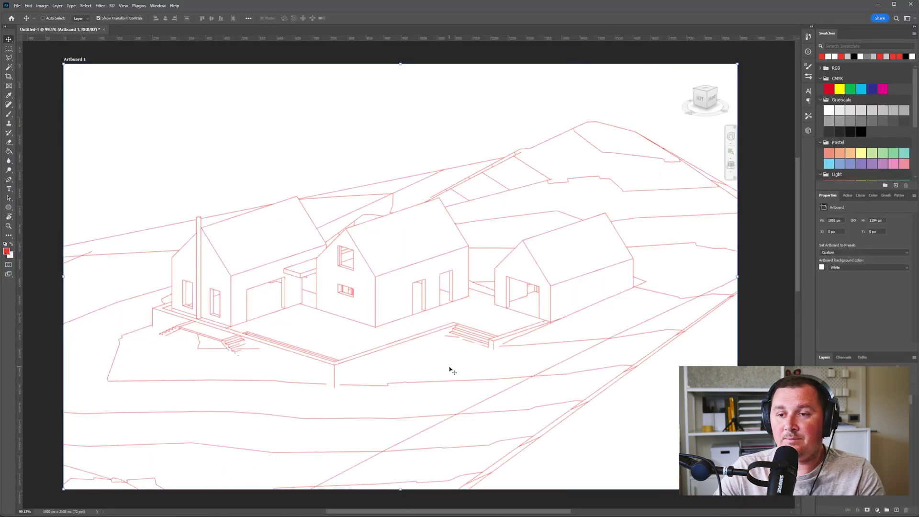
Paste the shadow-only Revit capture onto the Photoshop artboard and return to Revit.
key("ctrl+v")
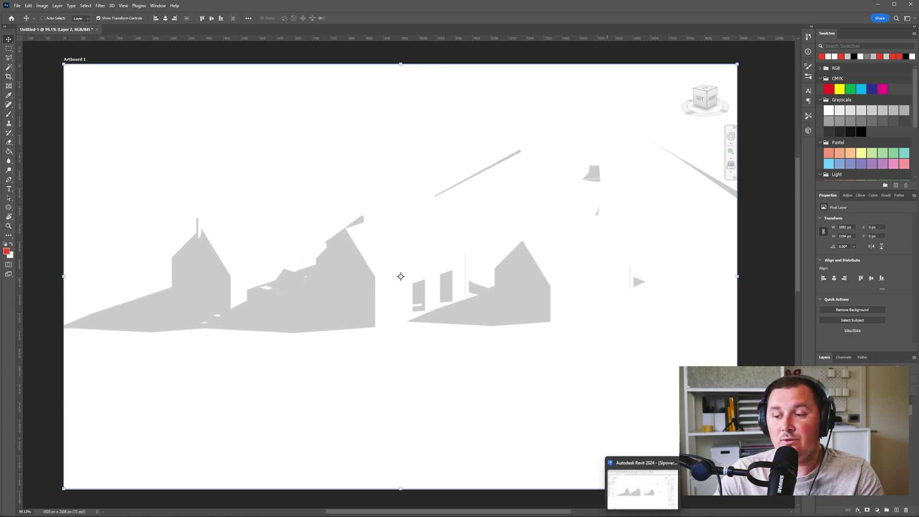
left_click(631, 485)
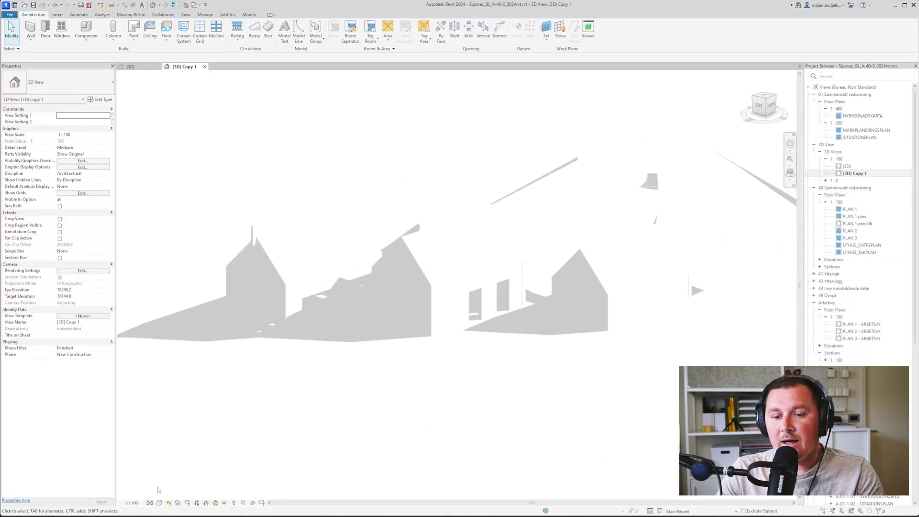
Turn off cast shadows and enable Show Ambient Shadows in Revit's Graphic Display Options.
left_click(177, 502)
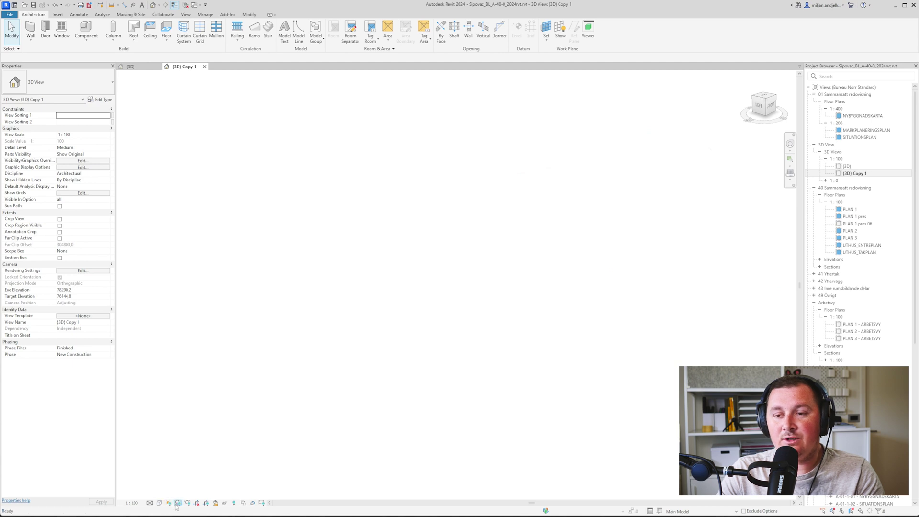
left_click(83, 167)
left_click(506, 140)
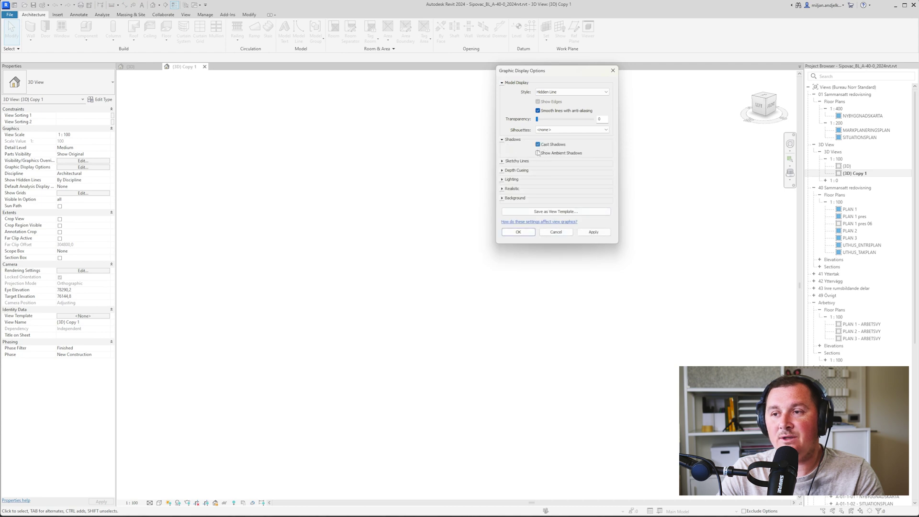
left_click(593, 231)
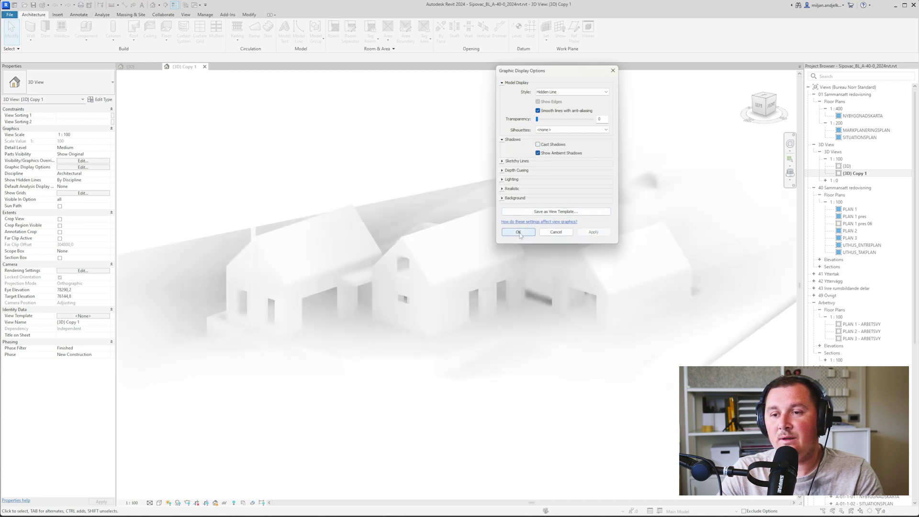
left_click(518, 232)
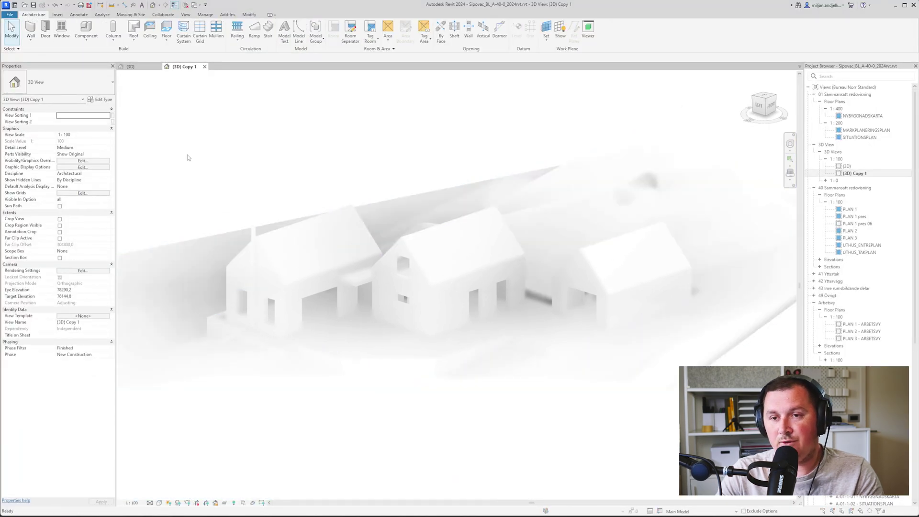
Hide the Toposolid terrain category through VG, then start a screen-region capture.
key("v")
key("g")
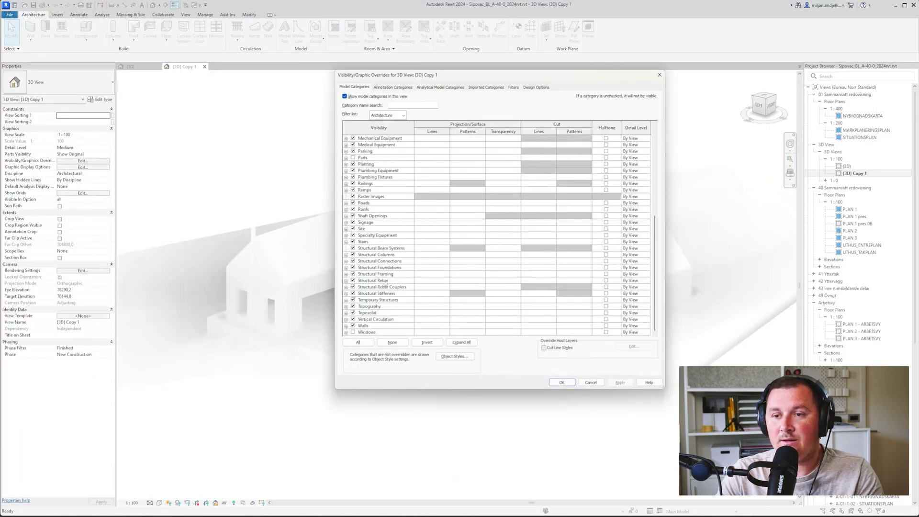
left_click(353, 312)
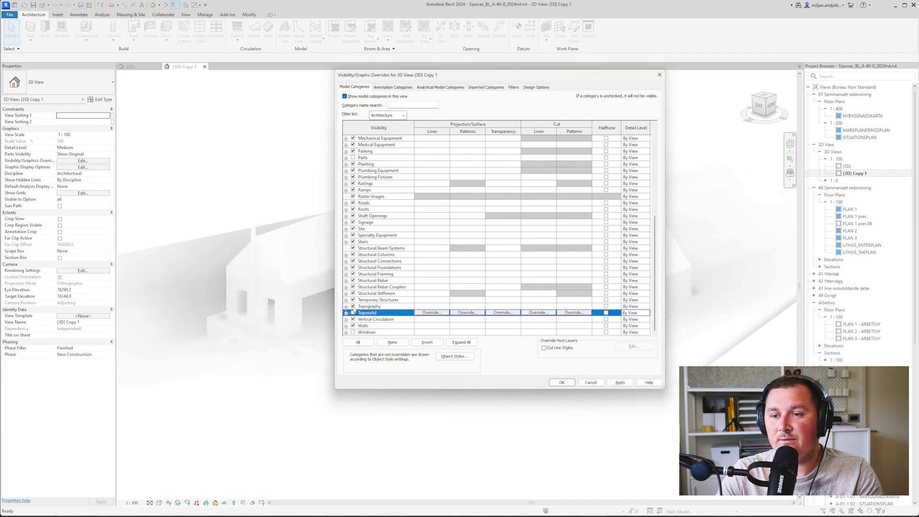
left_click(561, 383)
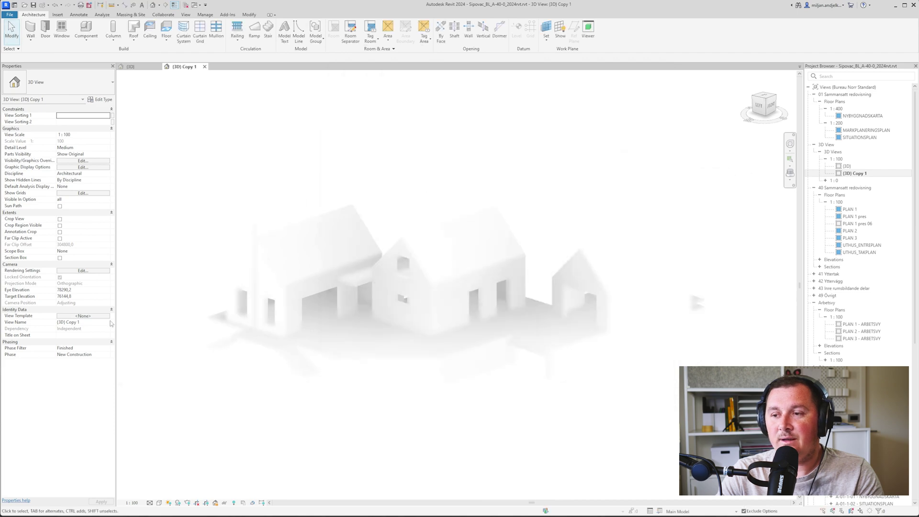
key("ctrl+Print")
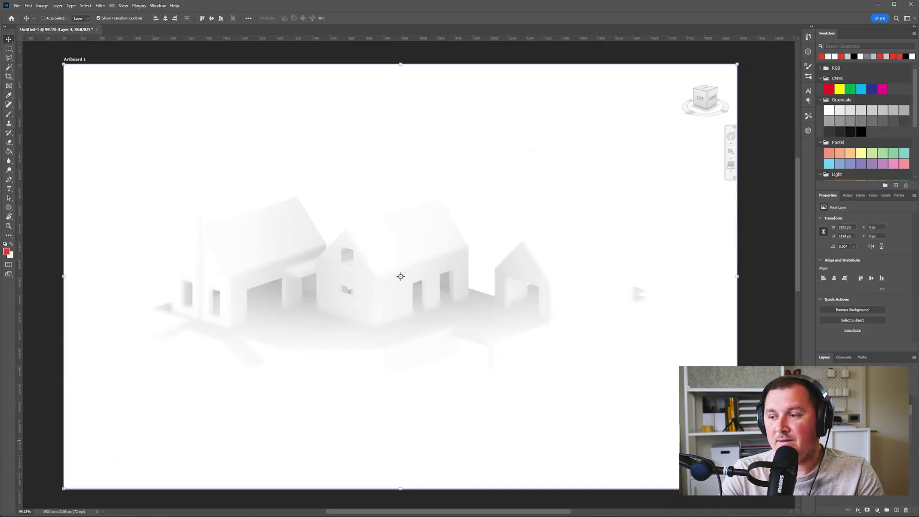
Hide the shaded render layer and select the grey shadow layer, Layer 2.
key("ctrl+alt+a")
left_click(822, 422)
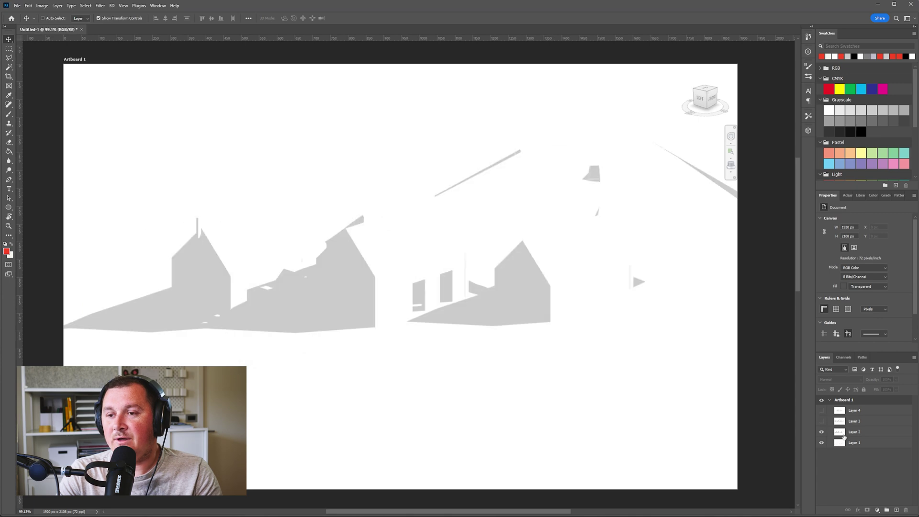
left_click(844, 432)
key("ctrl+alt+a")
left_click(863, 436)
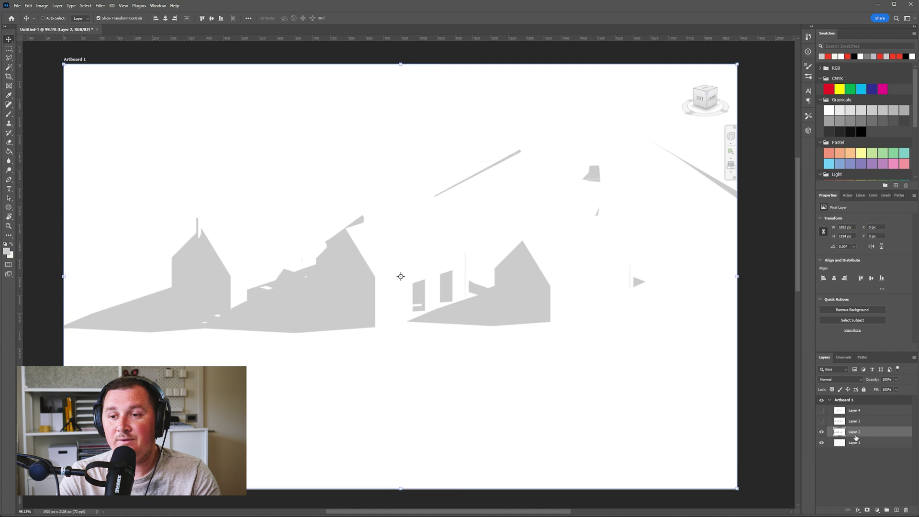
Select the grey shadows by Color Range, add empty Layer 5, and hide Layer 2.
left_click(89, 6)
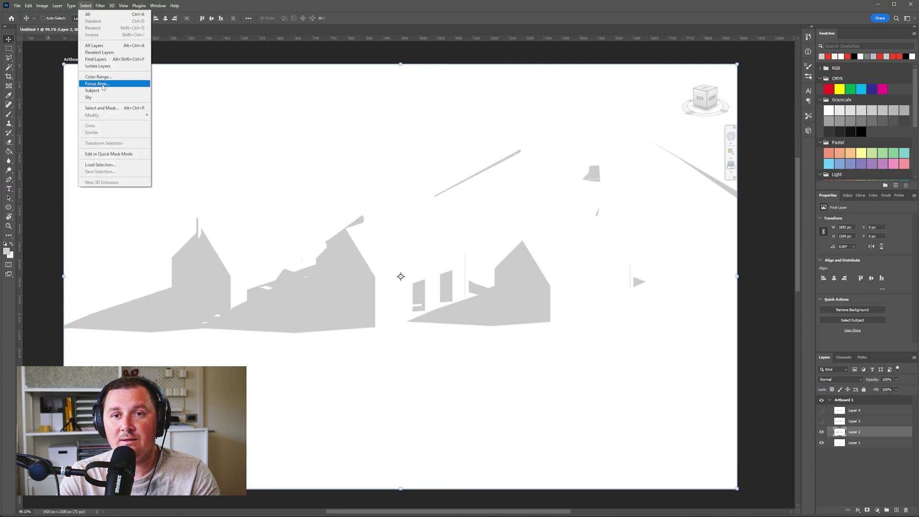
left_click(102, 79)
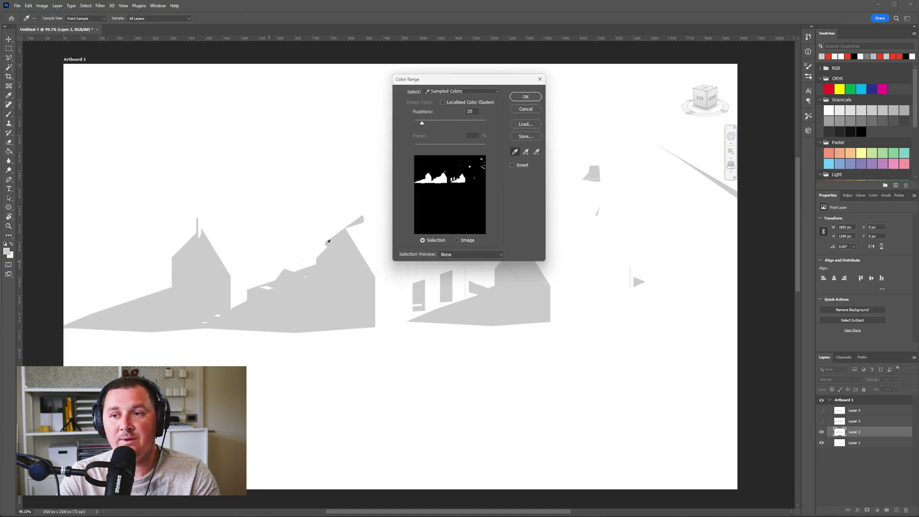
left_click(524, 97)
key("v")
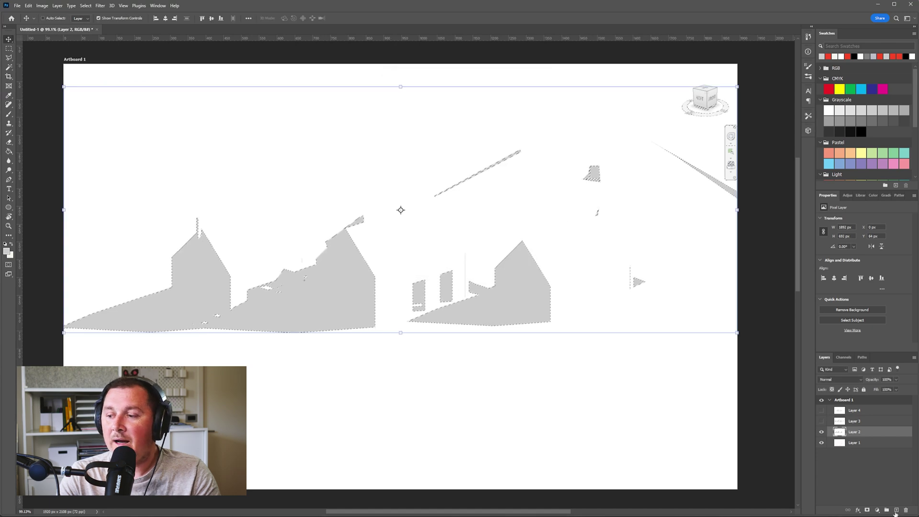
key("ctrl+shift+alt+n")
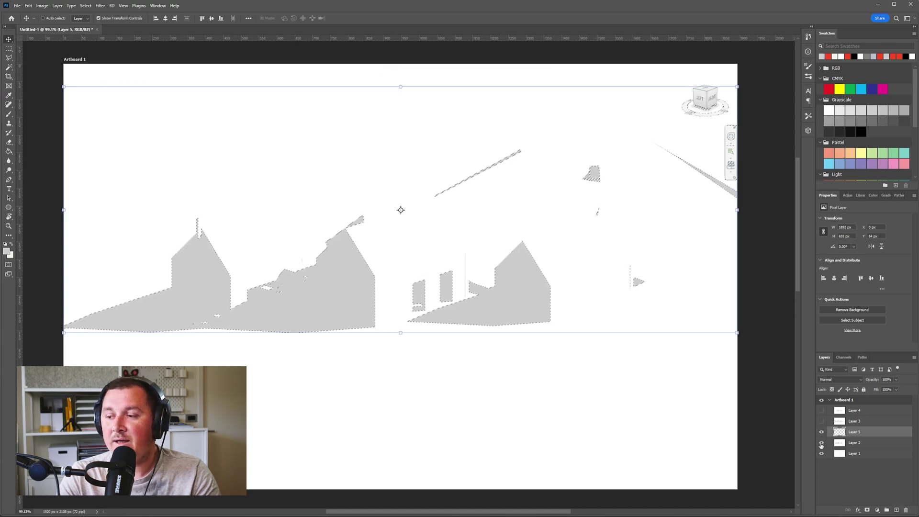
left_click(822, 442)
key("g")
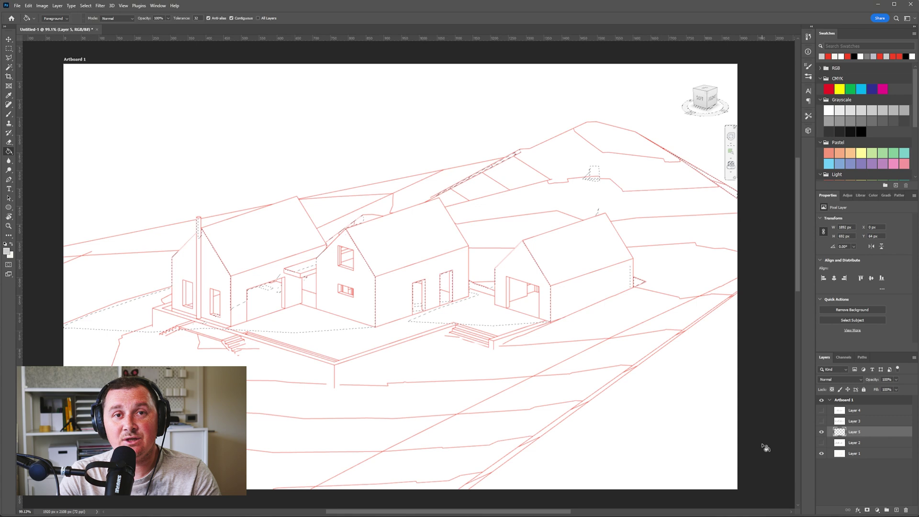
Fill the shadow selection on Layer 5 with red ff0000 at 75% opacity and fill.
left_click(8, 250)
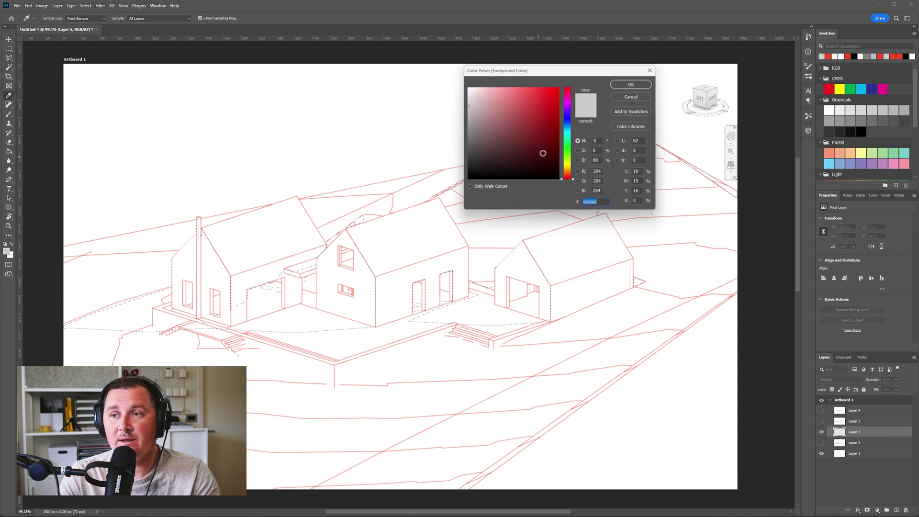
type("ff0000")
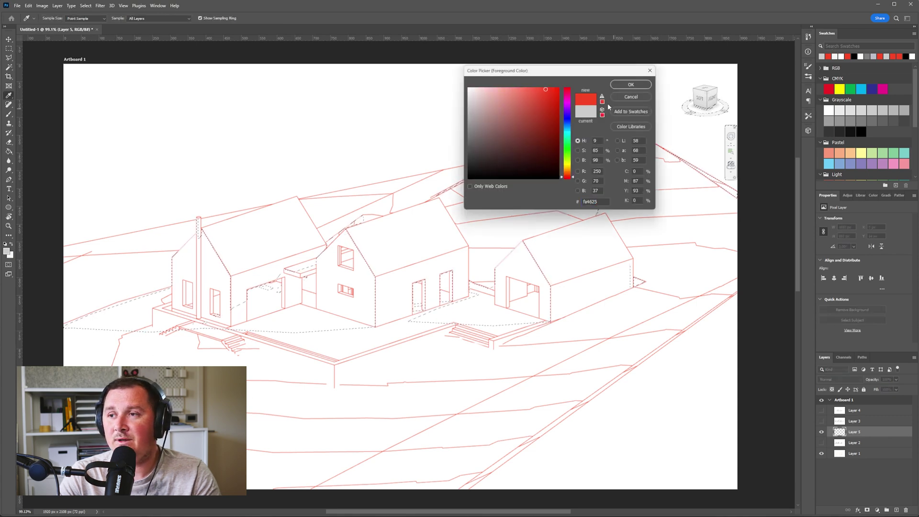
left_click(630, 84)
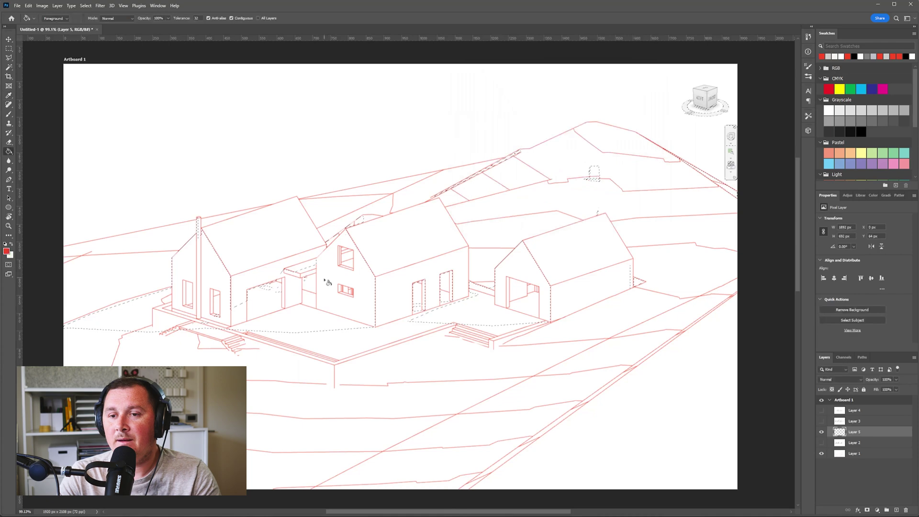
left_click(294, 327)
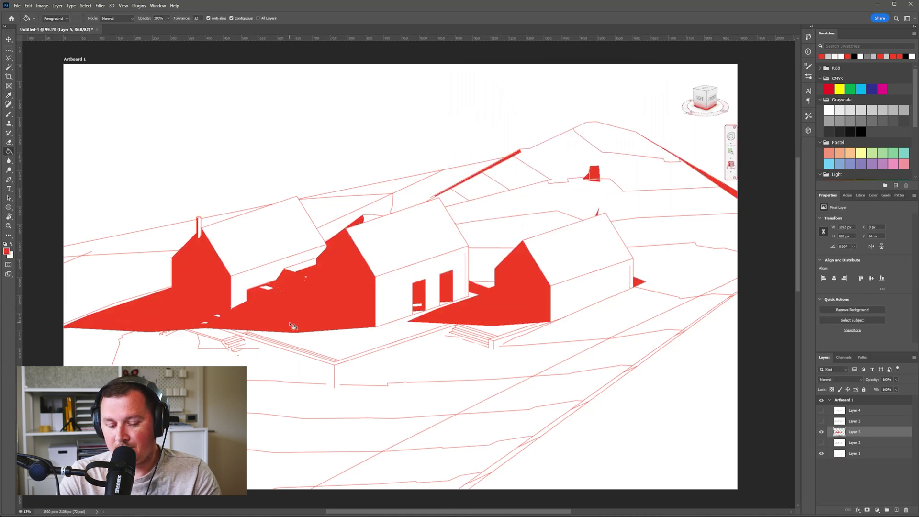
key("v")
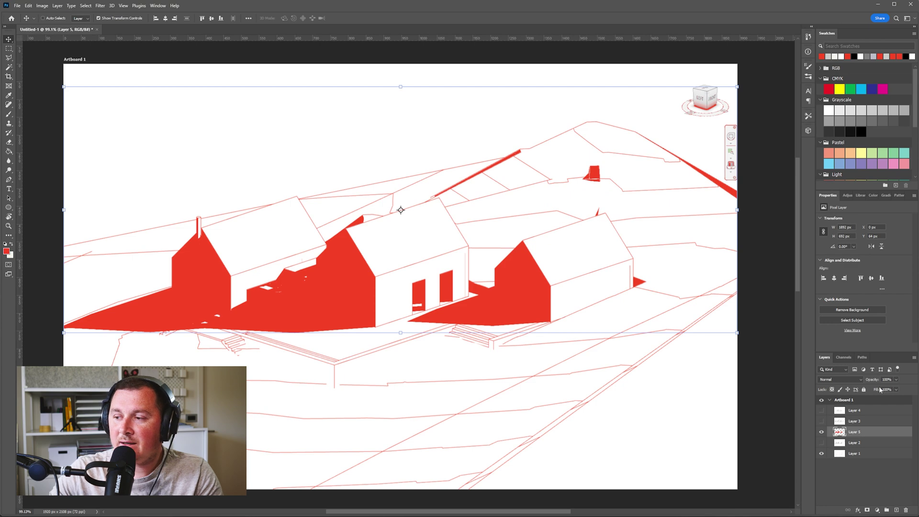
type("75")
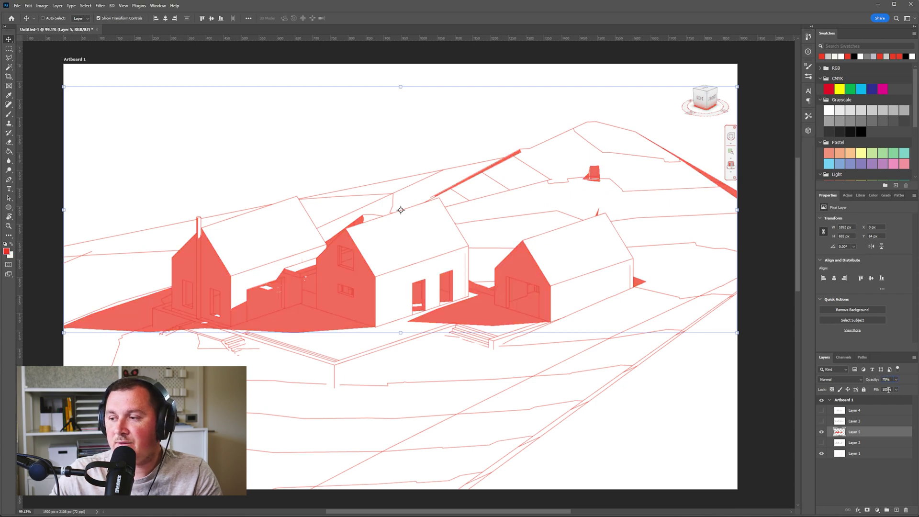
type("5")
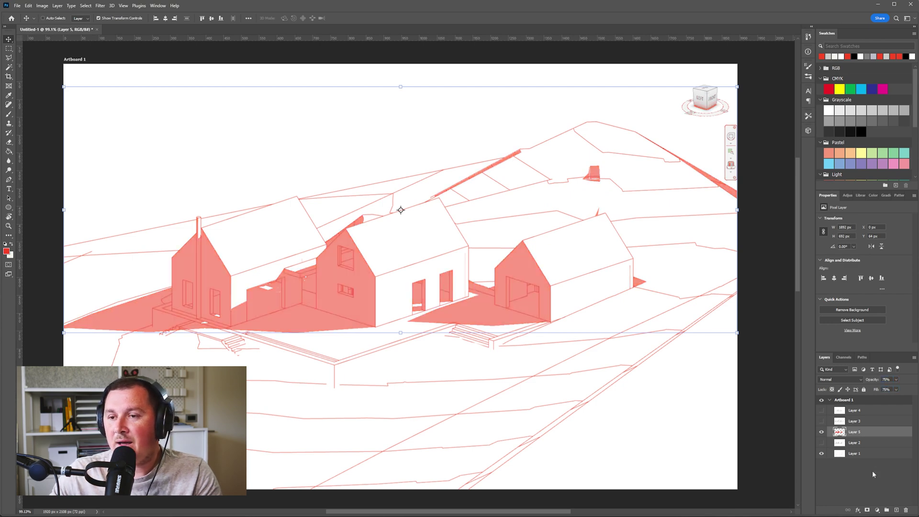
left_click(873, 474)
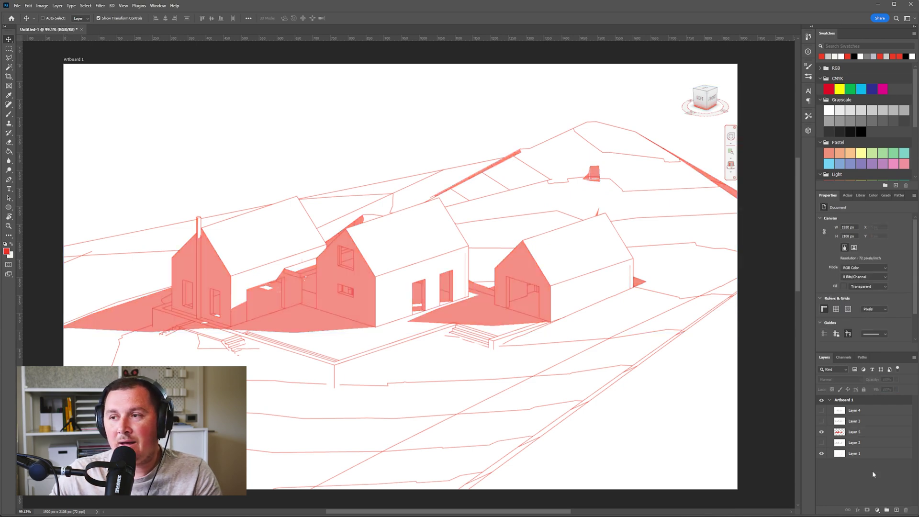
Show Layer 4, set its blend mode to Multiply, compare it on and off, then hide it.
left_click(821, 421)
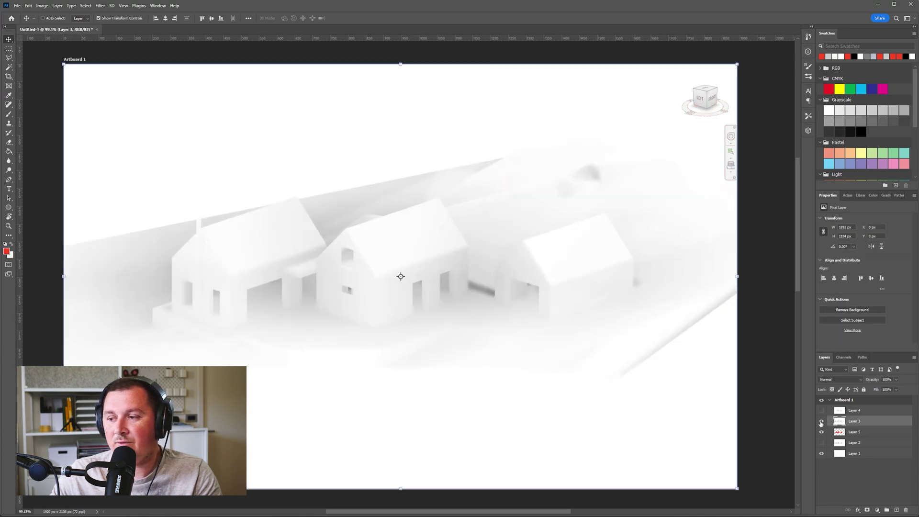
left_click(822, 421)
left_click(833, 380)
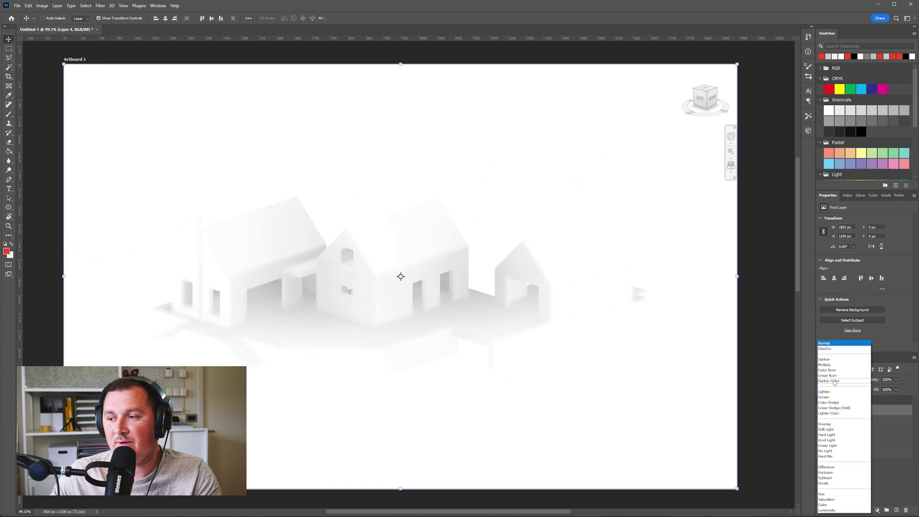
left_click(830, 365)
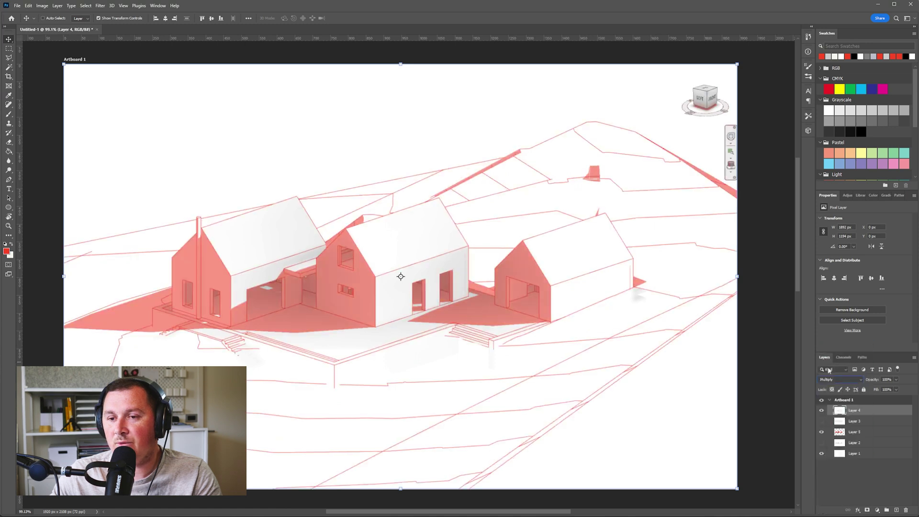
left_click(822, 410)
left_click(823, 410)
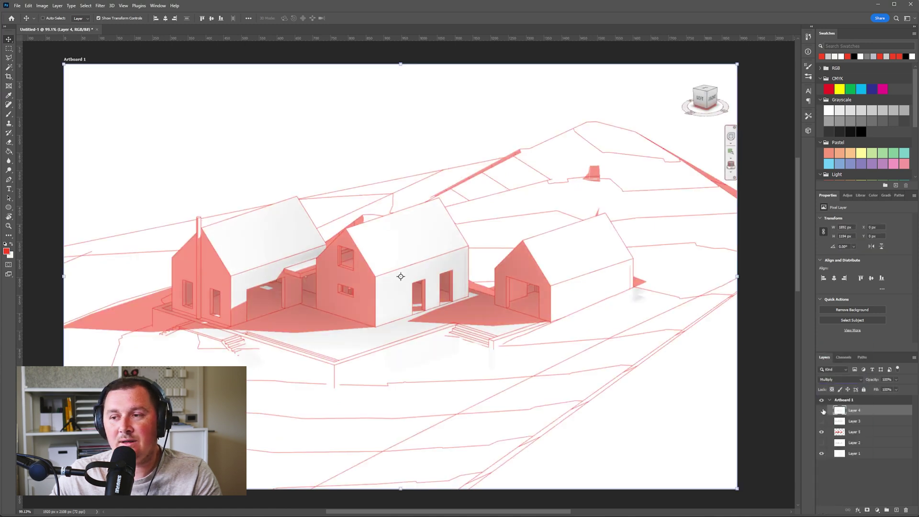
left_click(822, 410)
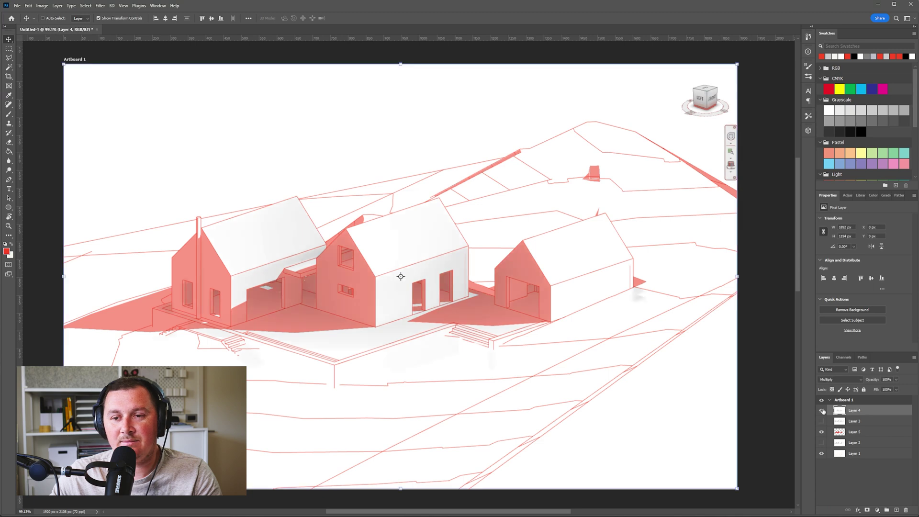
left_click(842, 487)
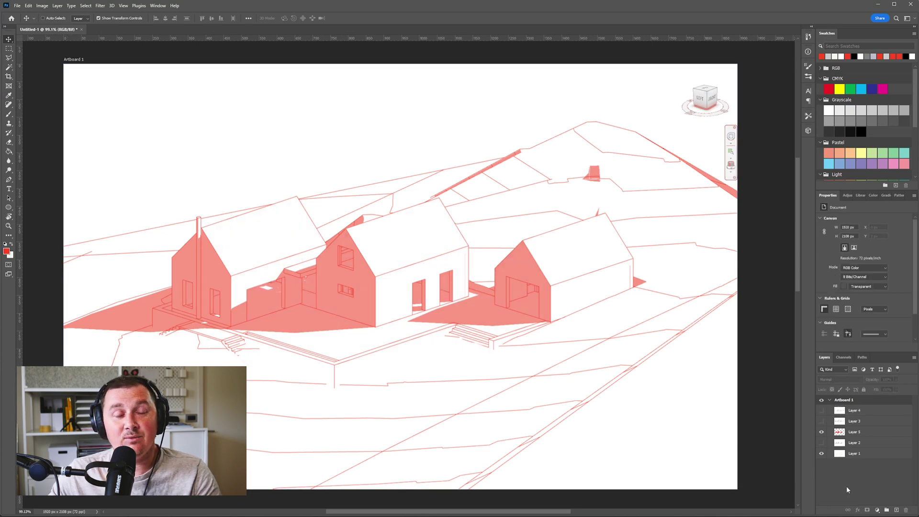